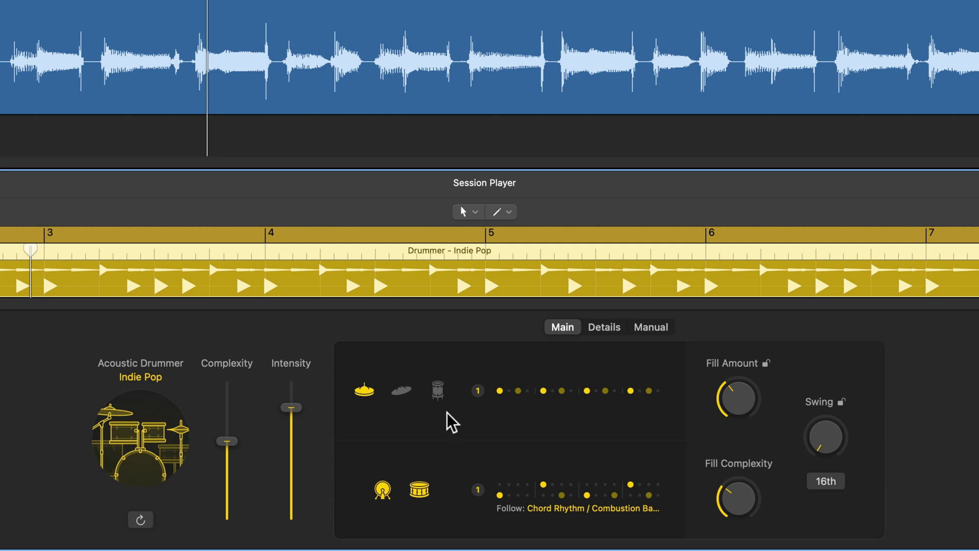
- Switch the drummer's top-row voice to the shaker and bring up its rhythm pattern choices
click(521, 394)
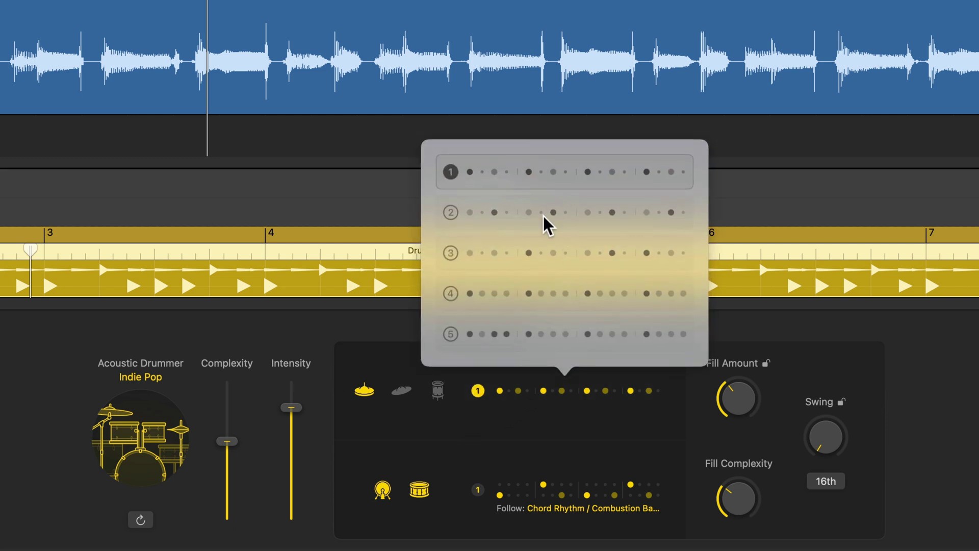
click(402, 393)
click(402, 391)
click(505, 390)
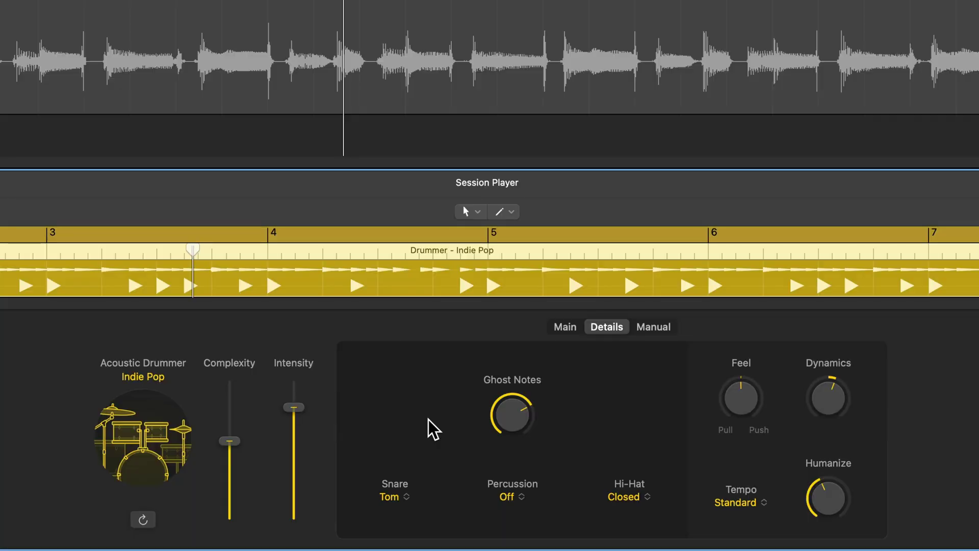
- Set the snare sound to Center in the drummer's Details
click(396, 496)
click(416, 429)
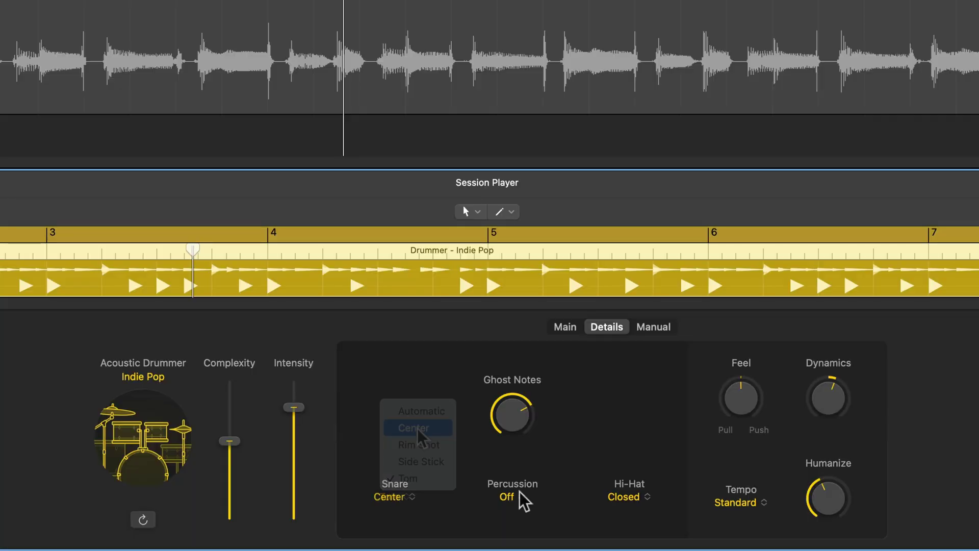
click(510, 496)
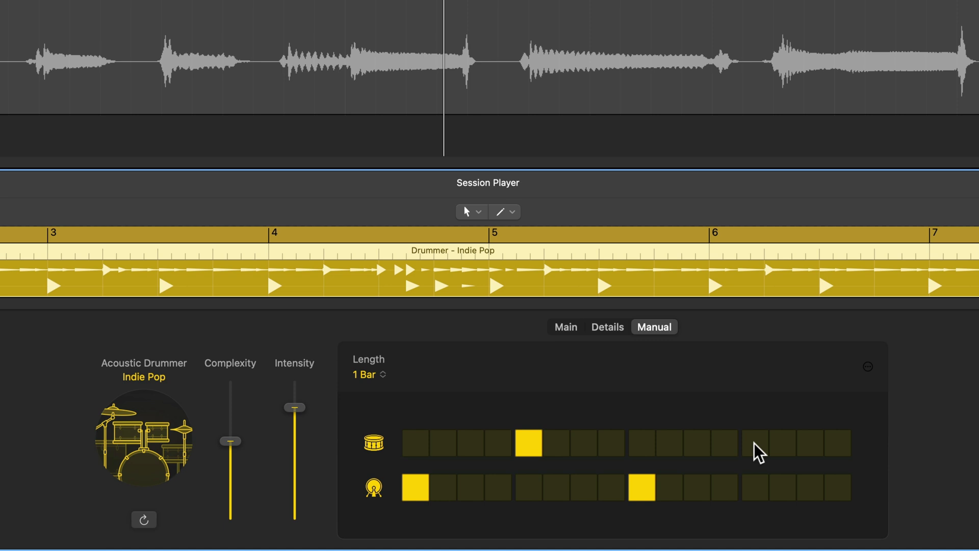
- Program a snare hit on step 13 and kick hits on steps 4 and 11
click(755, 443)
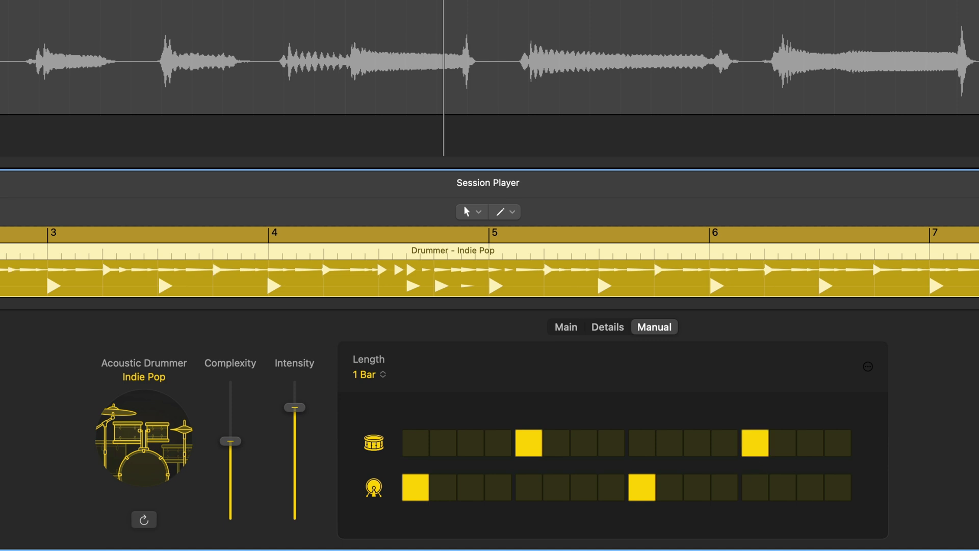
click(499, 488)
click(705, 488)
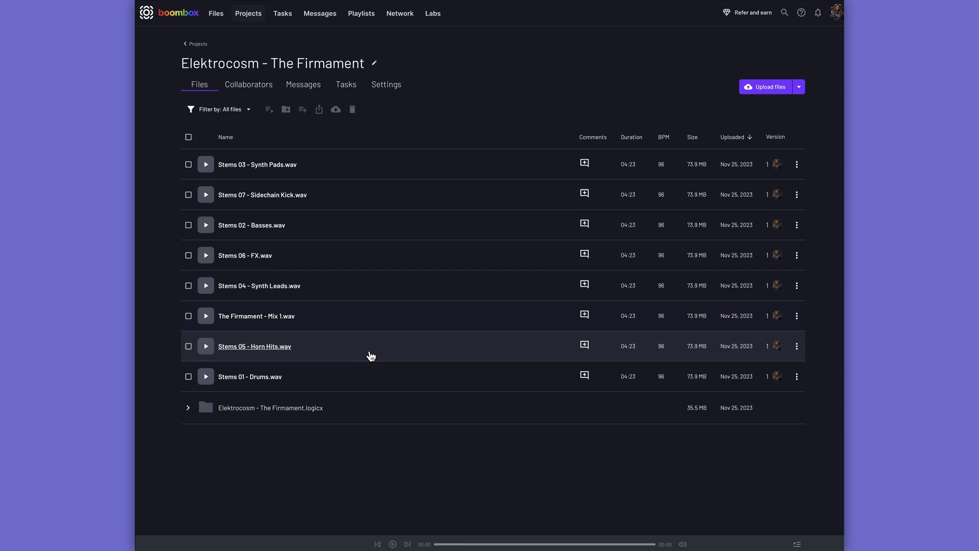
- Expand the .logicx project folder and scroll down through the mix's feedback comments
click(188, 408)
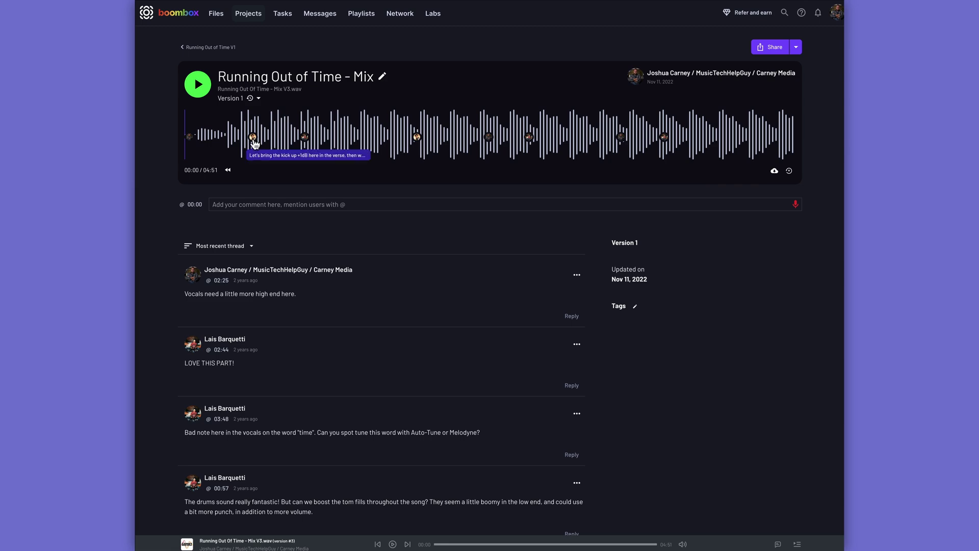
scroll(256, 145, down, 6)
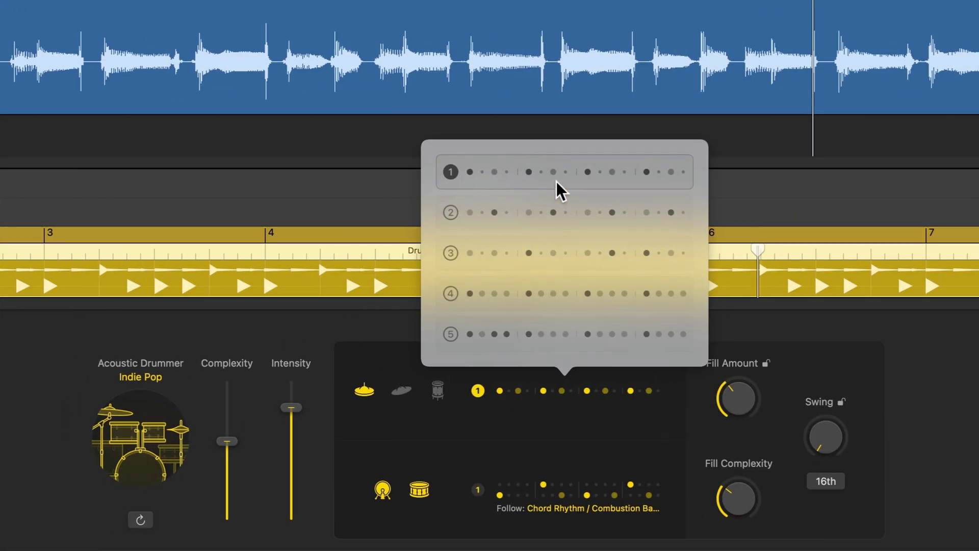
- Cycle the top-row voice through shaker, tom and hi-hat, ending on the hi-hat
key(Escape)
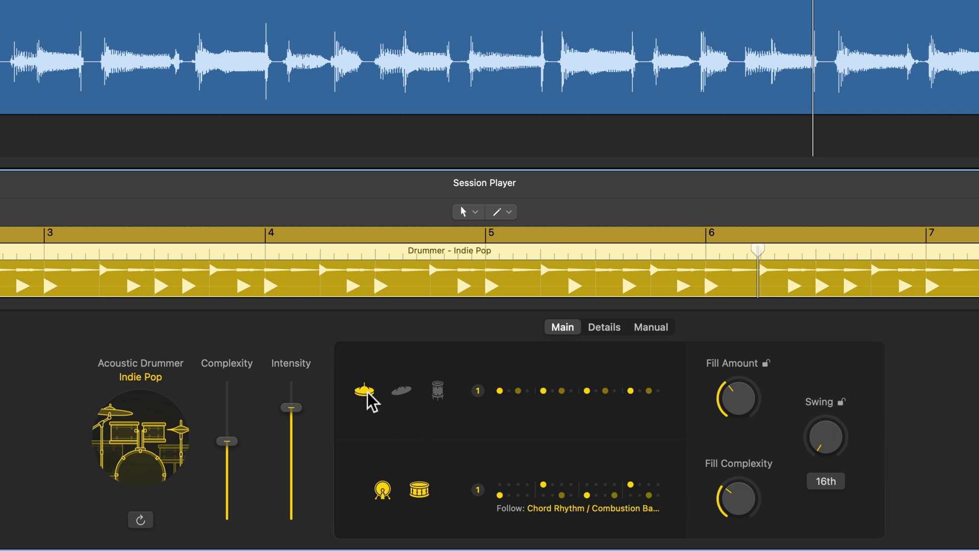
click(398, 393)
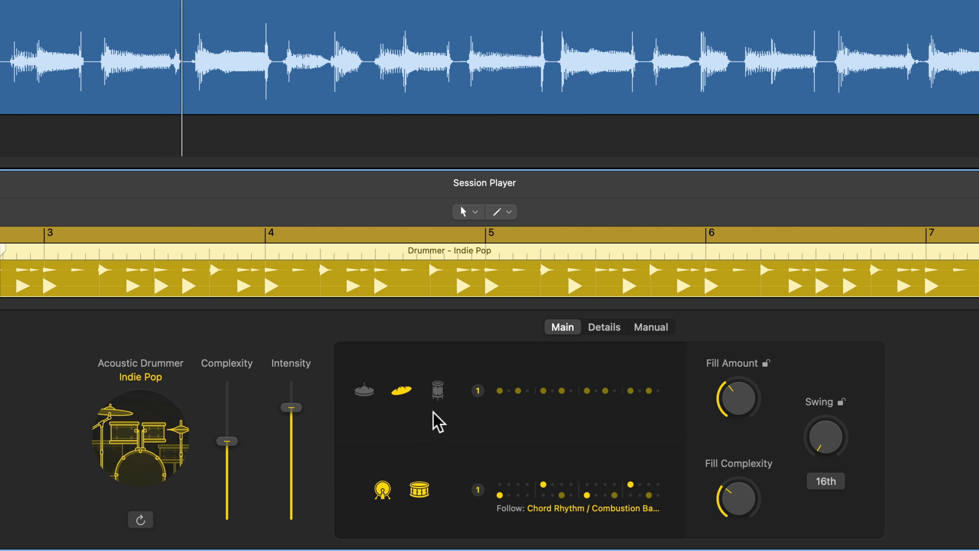
click(435, 390)
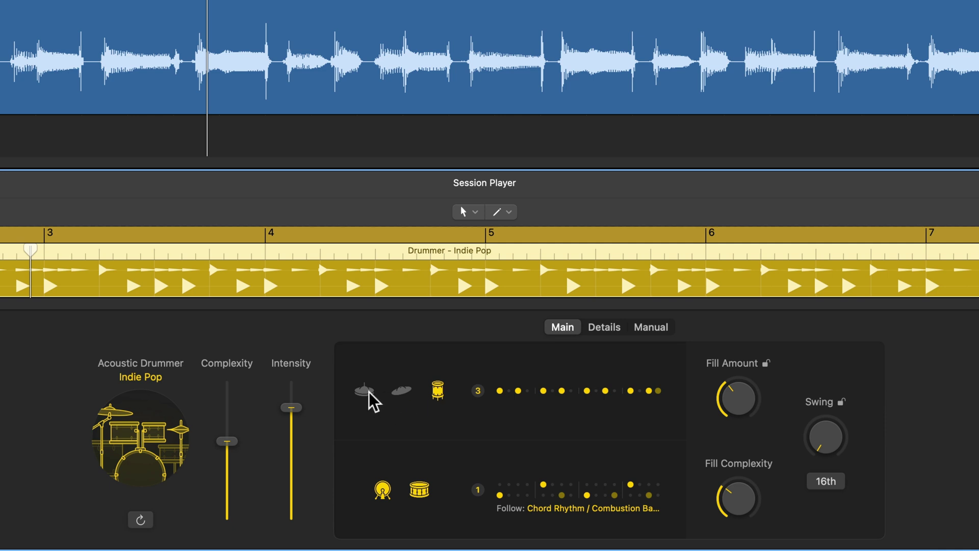
click(366, 391)
click(403, 392)
click(436, 393)
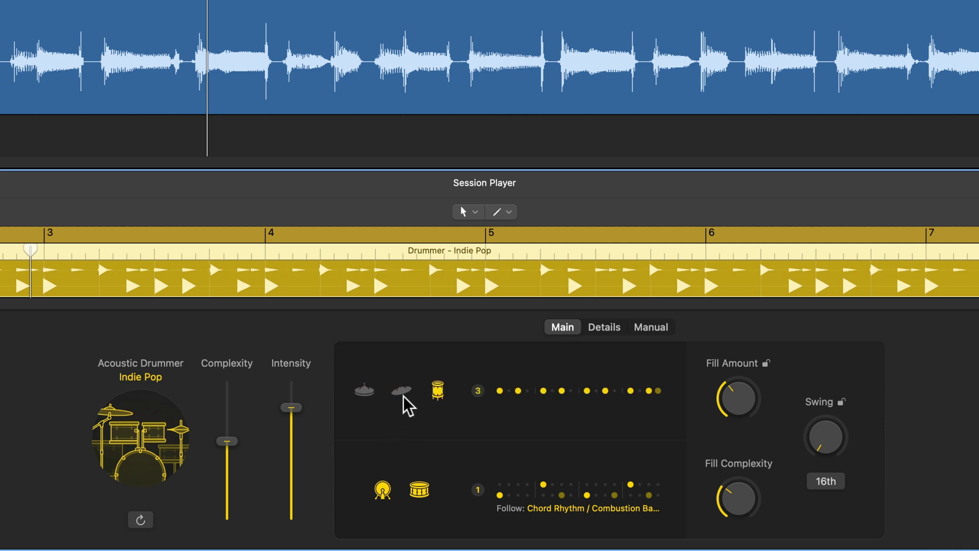
click(366, 393)
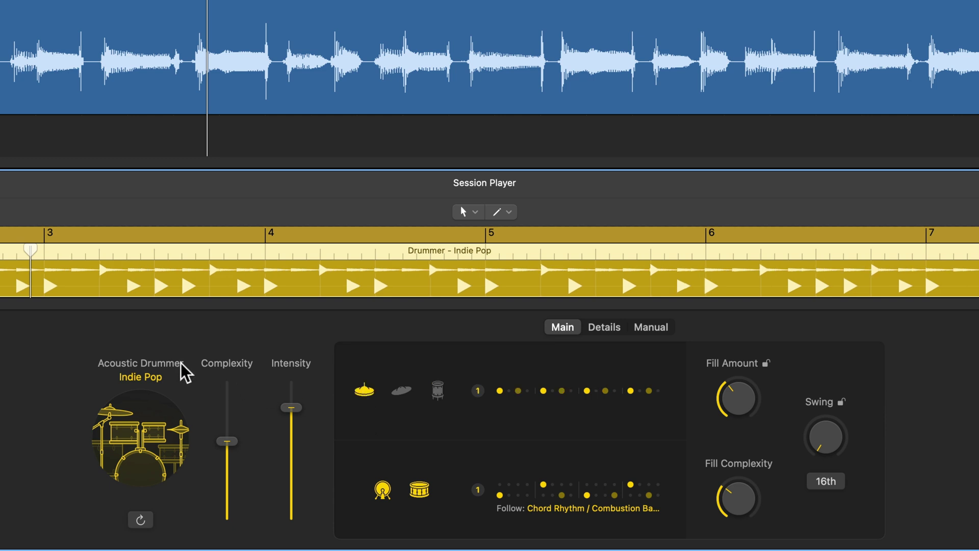
- Switch the top row to the shaker and try its rhythm patterns 2 and 4
click(522, 393)
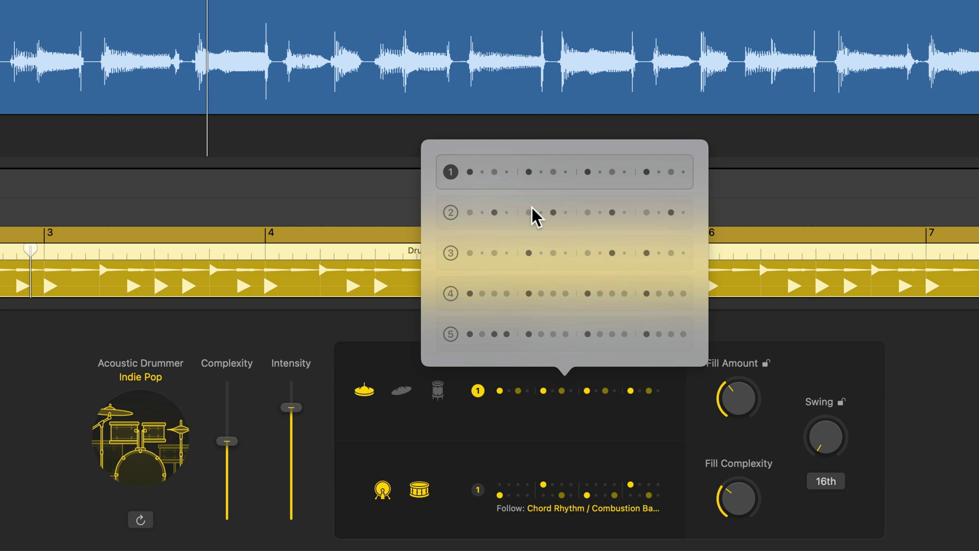
click(401, 397)
click(402, 391)
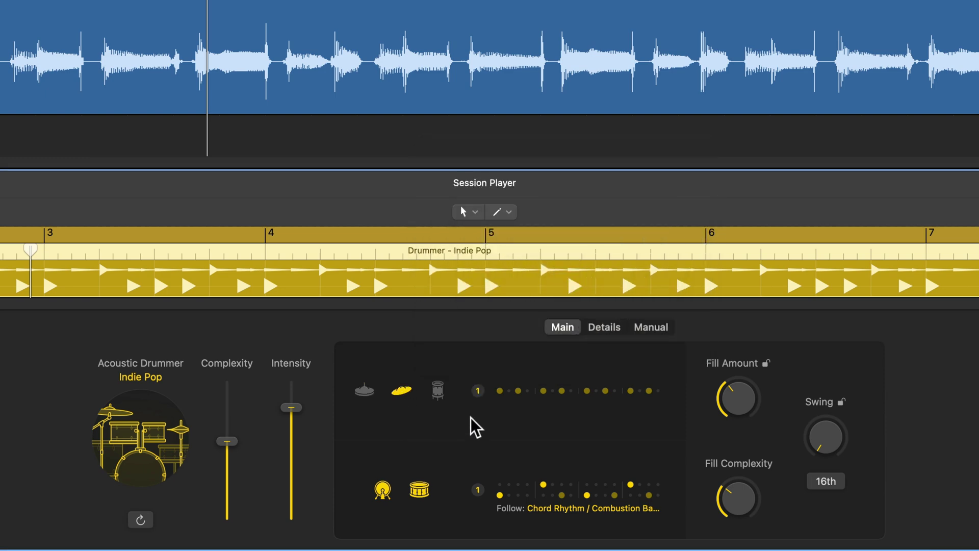
click(505, 391)
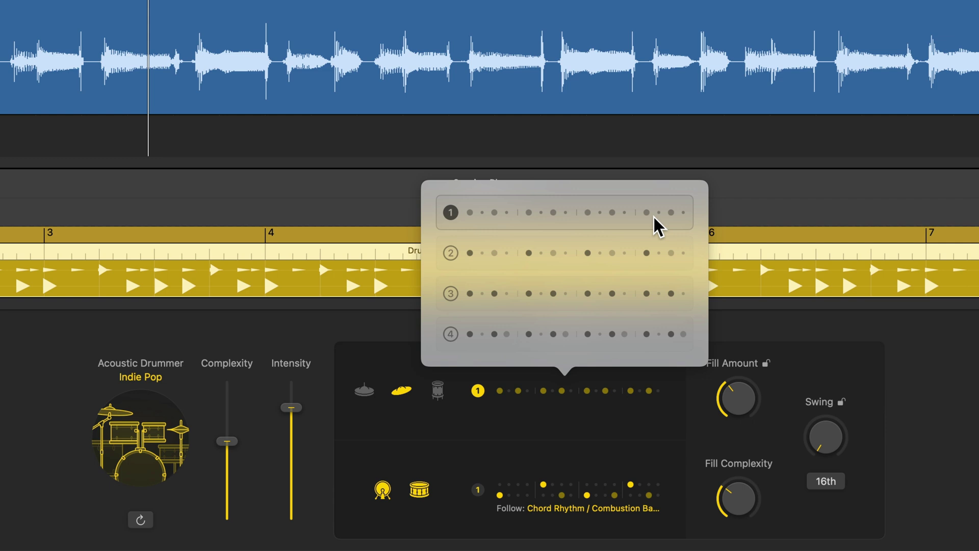
click(640, 253)
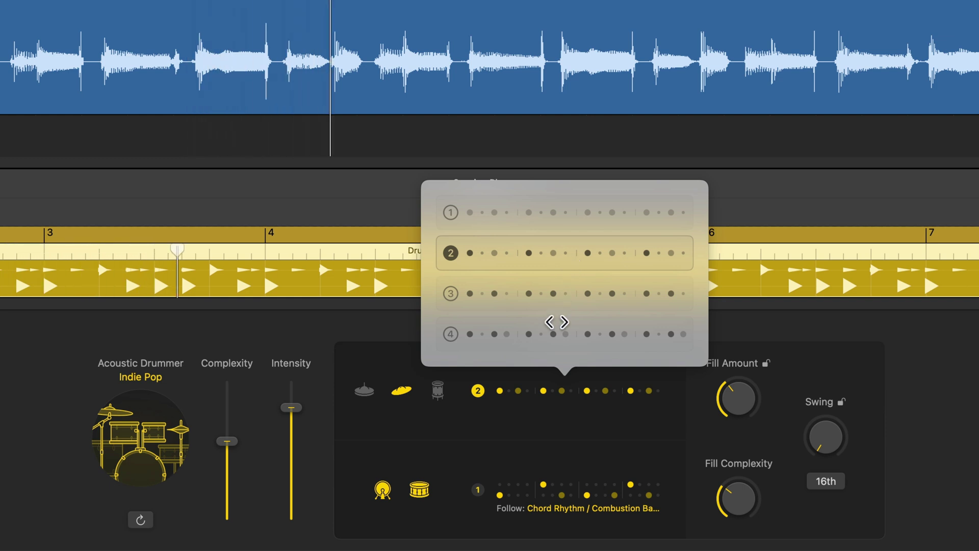
click(479, 334)
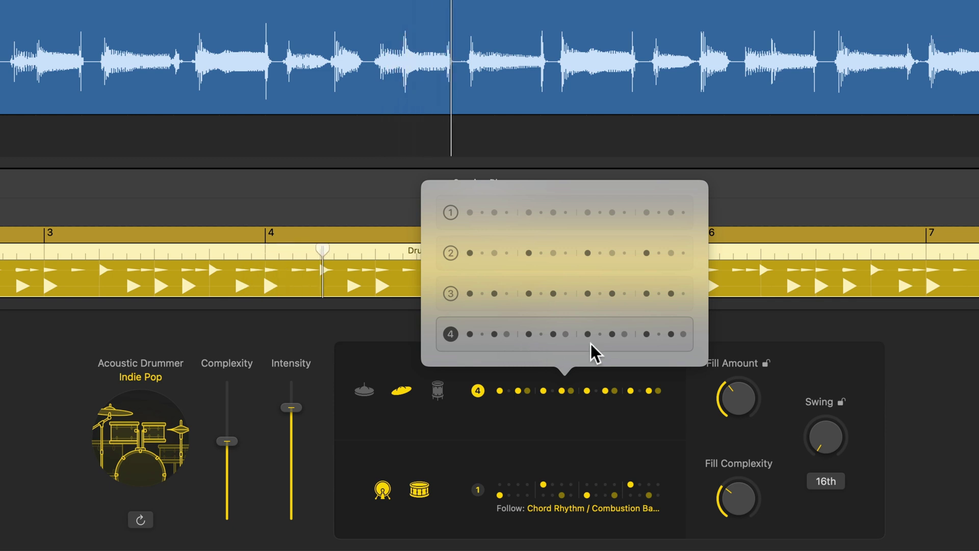
- Return to the hi-hat, audition patterns 2, 5 and 4 during playback, then settle on pattern 3
click(361, 388)
click(364, 390)
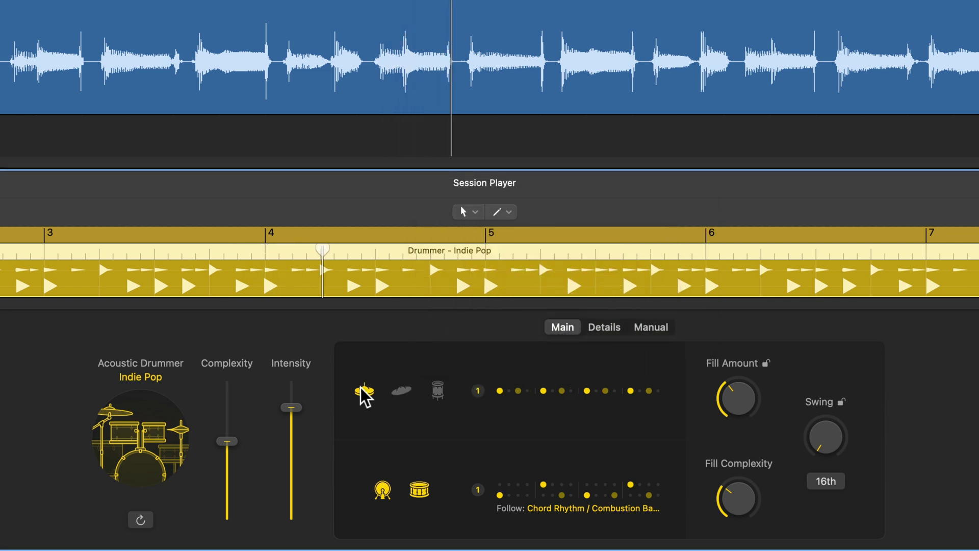
click(601, 391)
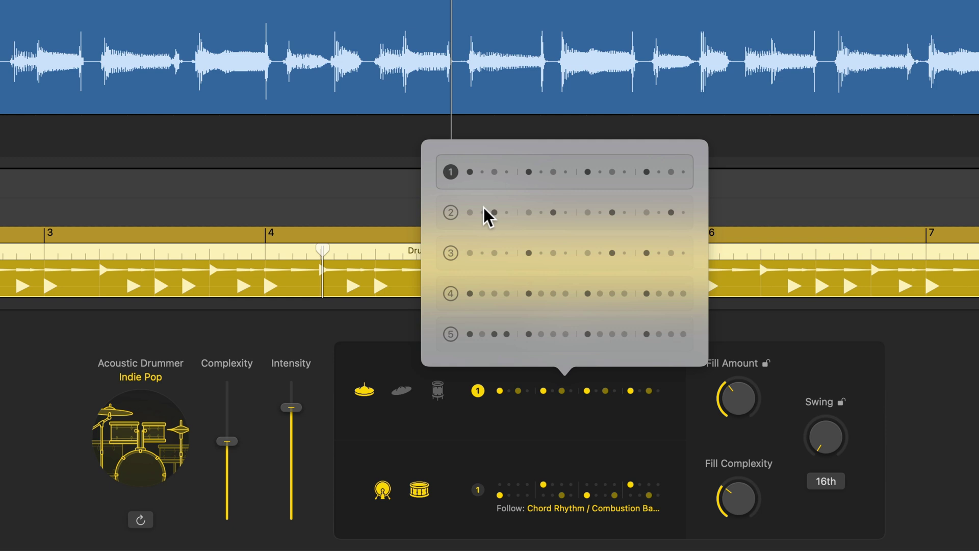
click(551, 212)
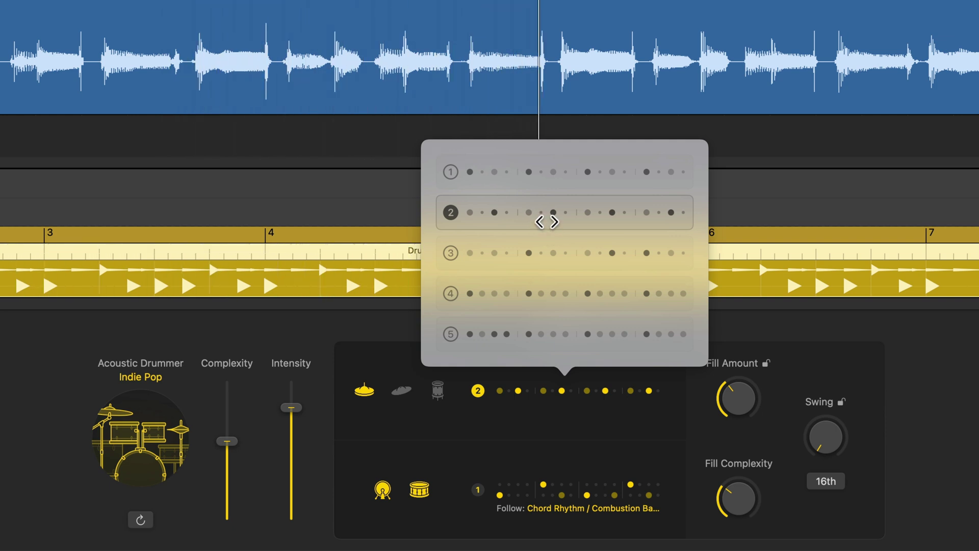
key(space)
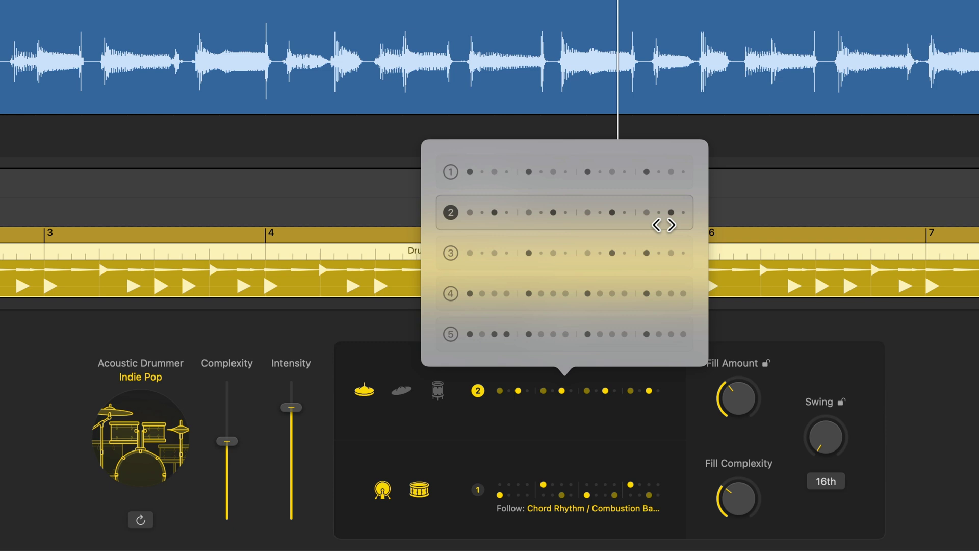
click(622, 334)
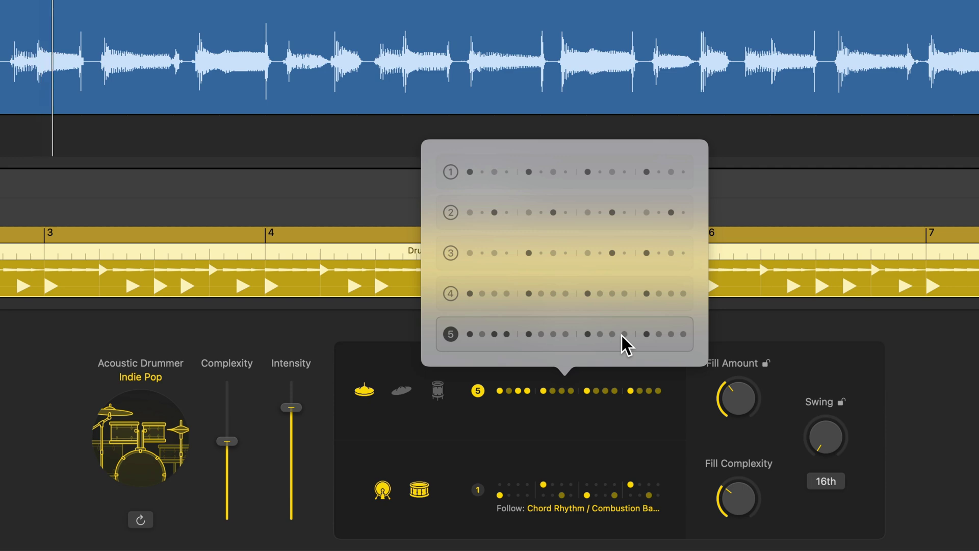
click(605, 296)
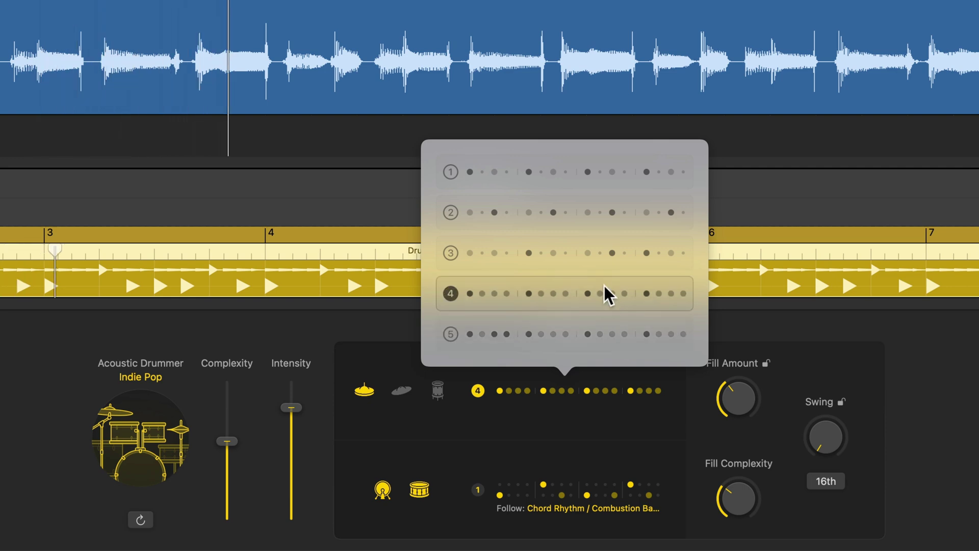
click(586, 256)
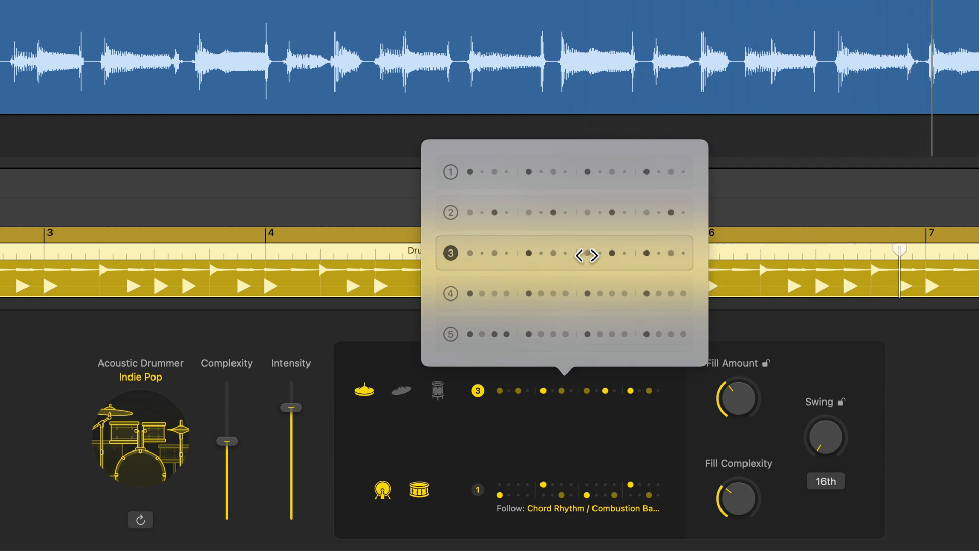
click(587, 255)
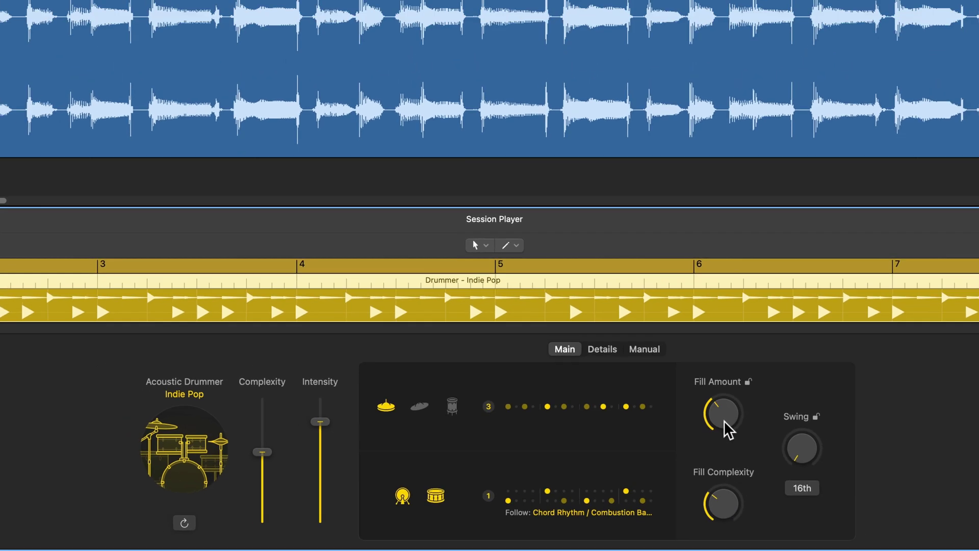
- Raise the fill knob from 85% toward 100%, settling near 94%, and replay the groove
drag(740, 427, 760, 332)
drag(672, 441, 677, 426)
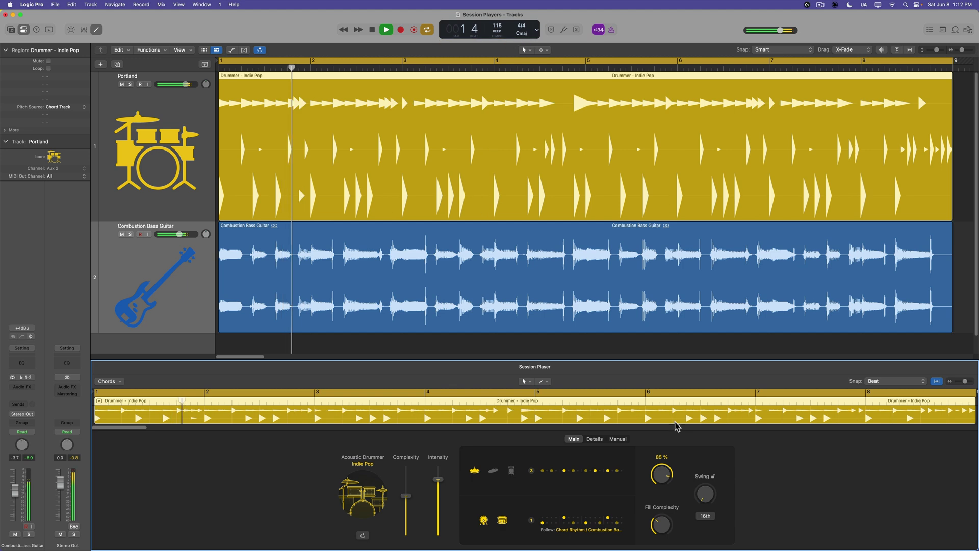
key(space)
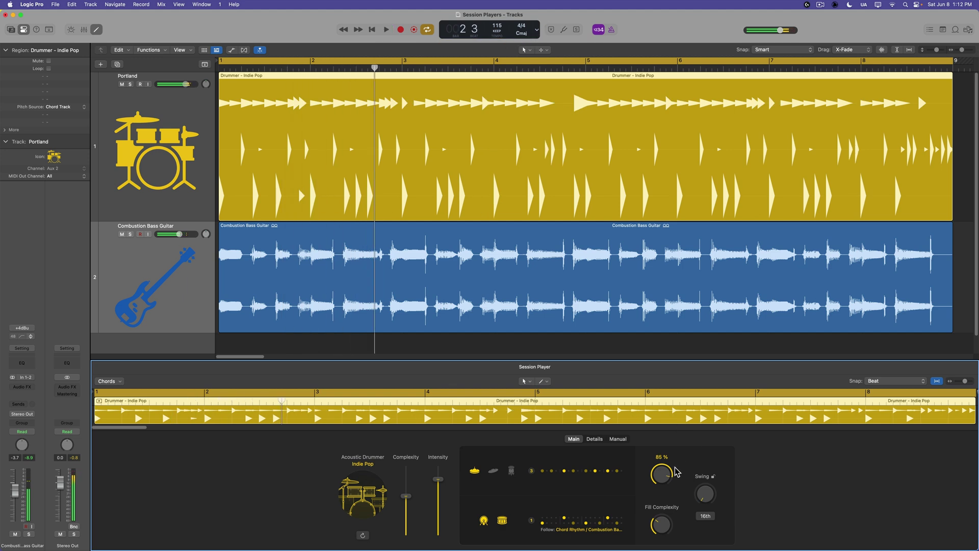
drag(679, 468, 685, 440)
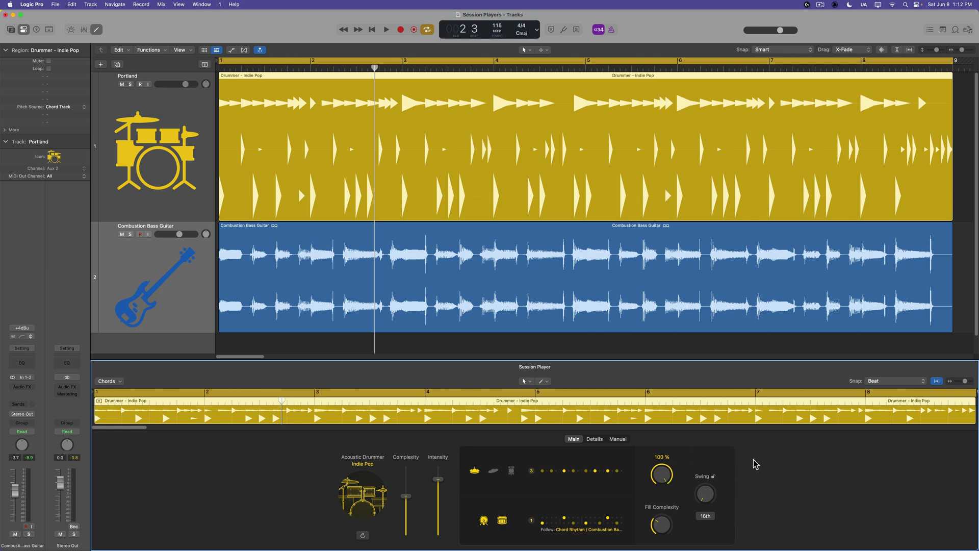
key(space)
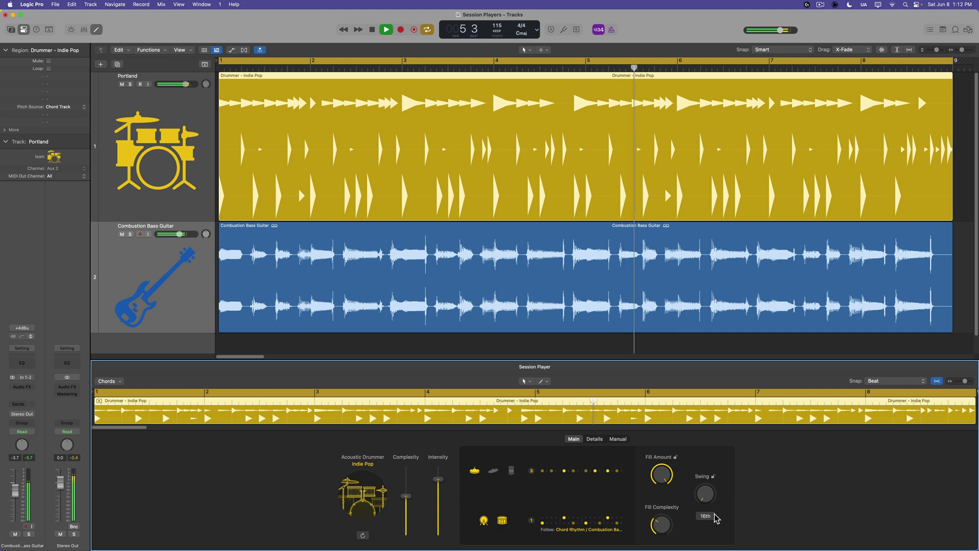
key(space)
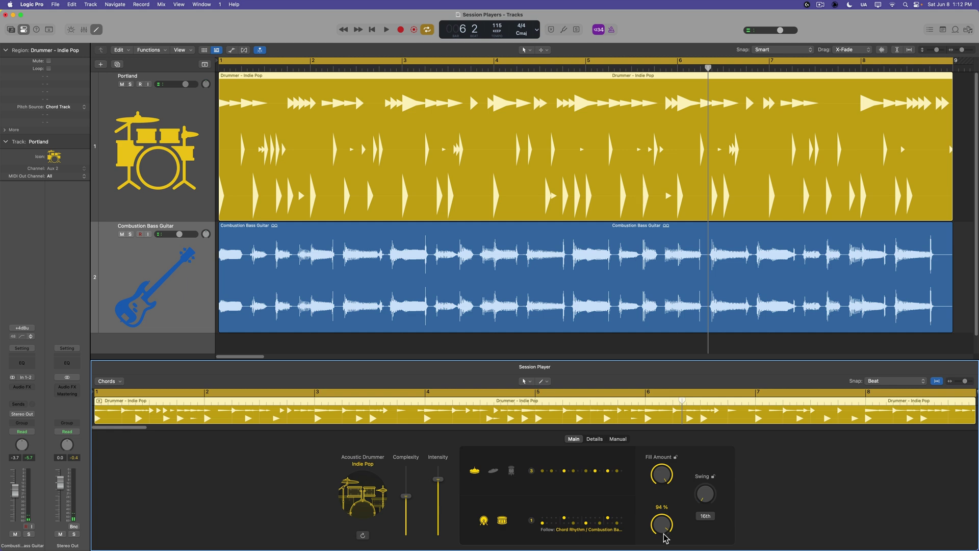
key(space)
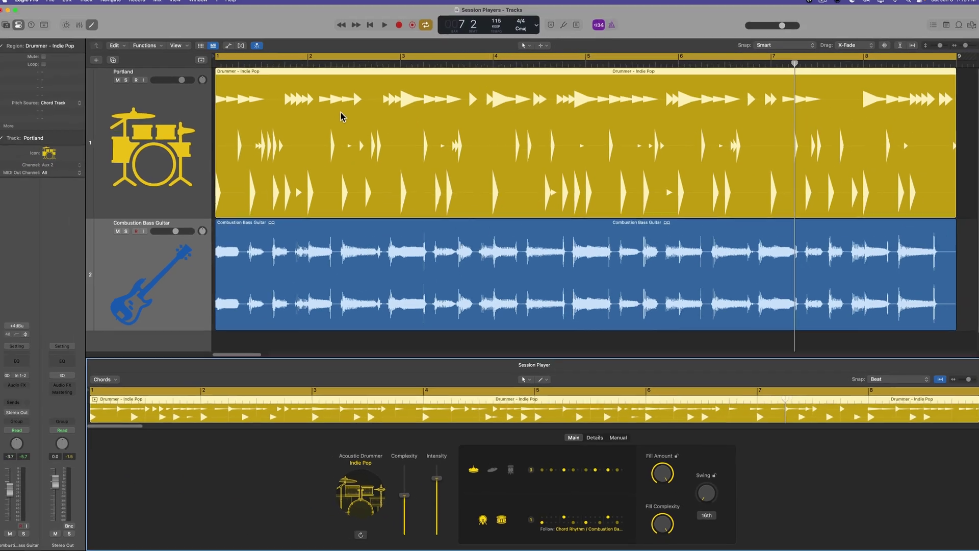
right_click(340, 120)
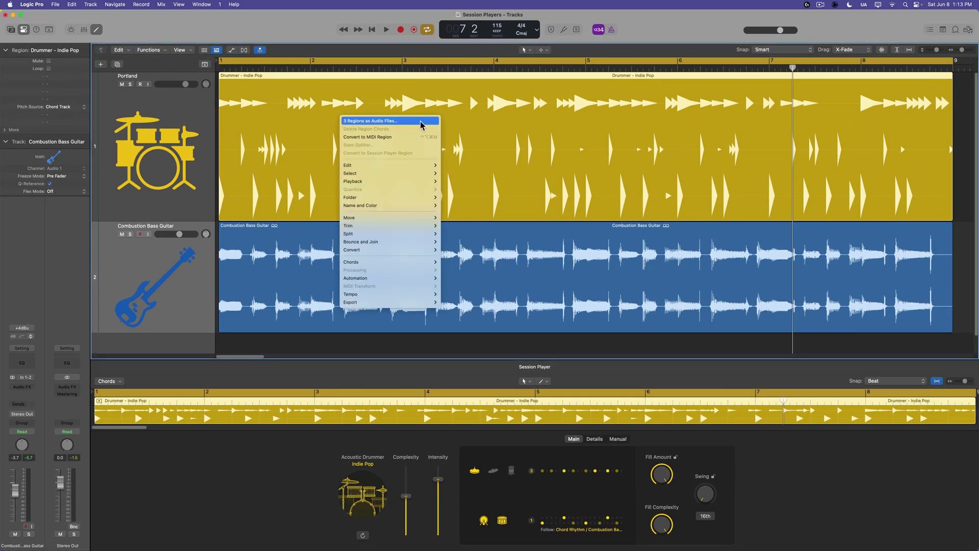
click(421, 136)
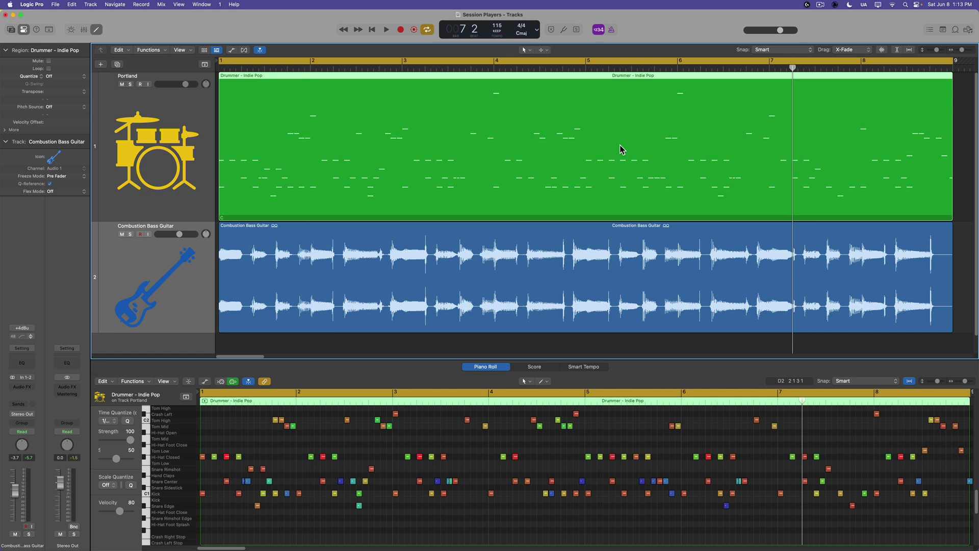
key(super+z)
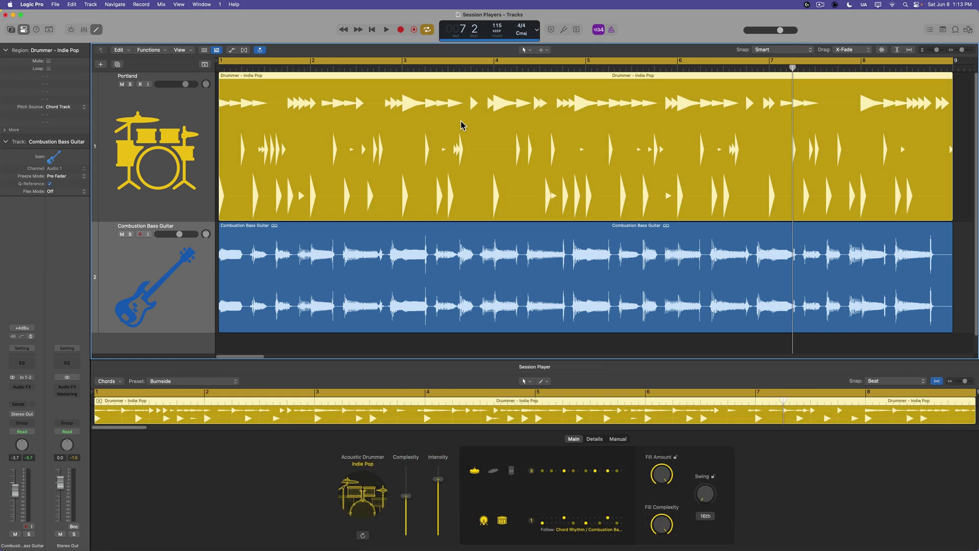
right_click(460, 125)
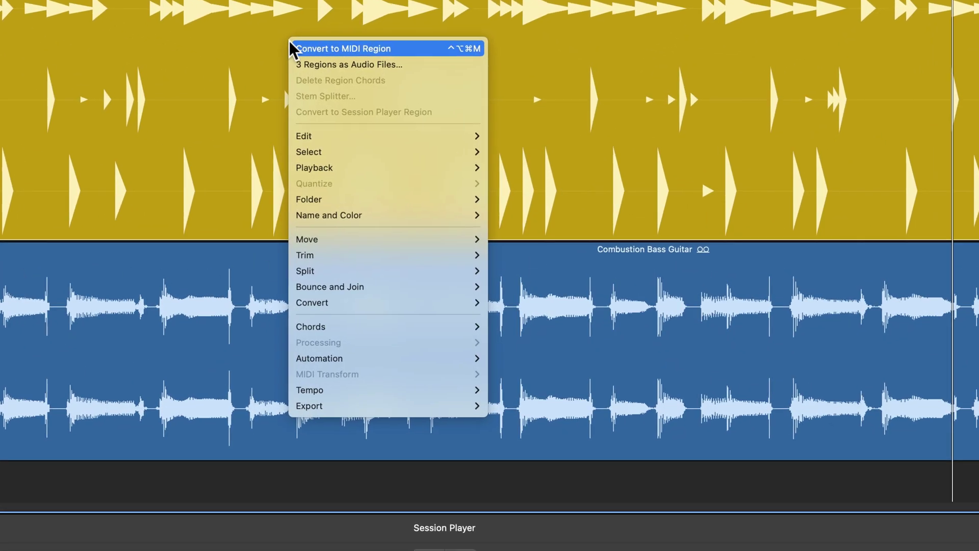
mouse_move(402, 306)
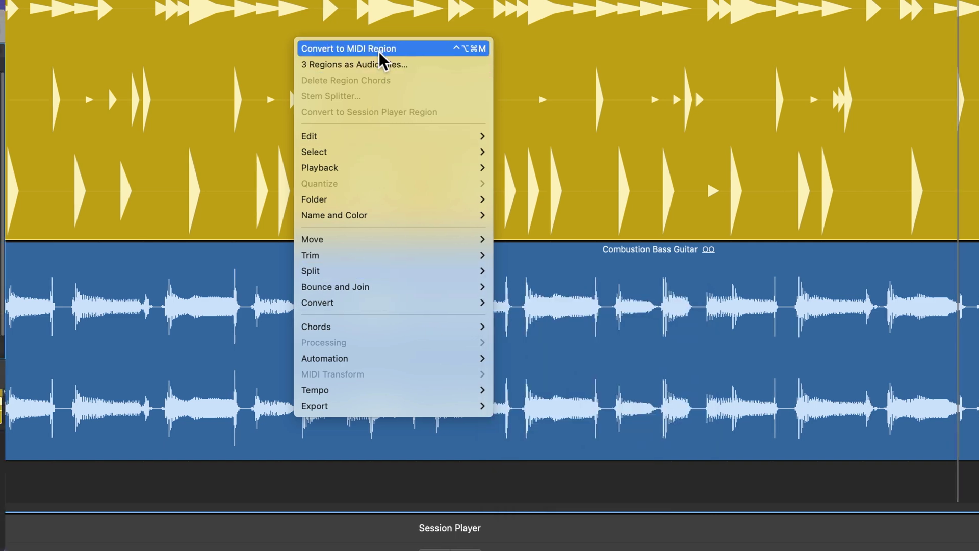
key(Escape)
click(354, 153)
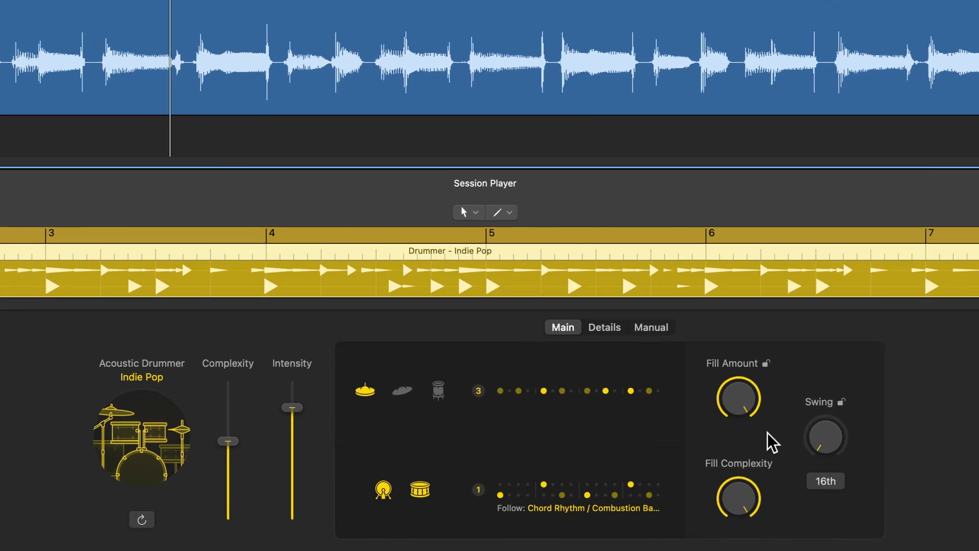
- Cut Fill Amount to 50%, switch swing to 16th-note resolution, raise the swing, and play back
drag(677, 495, 669, 535)
drag(749, 508, 751, 509)
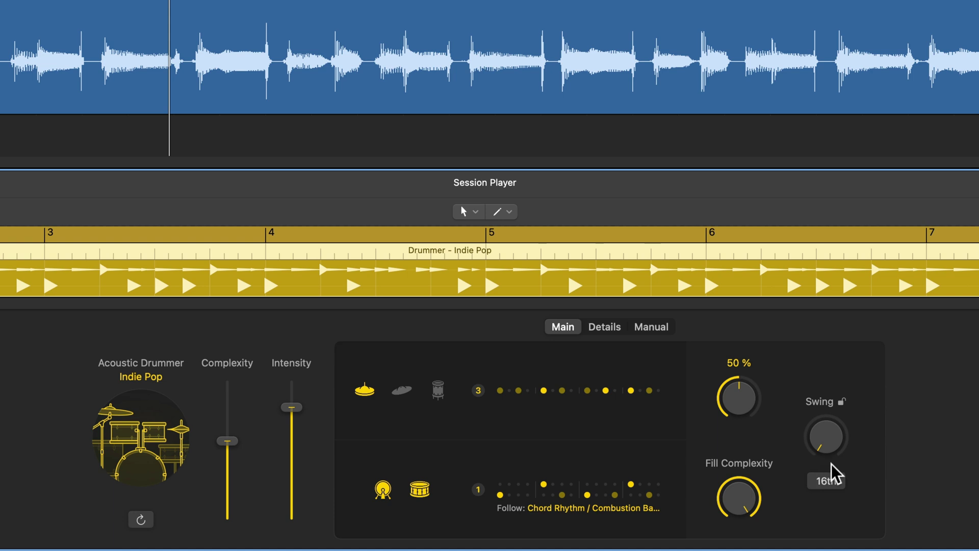
click(835, 481)
drag(844, 391, 867, 397)
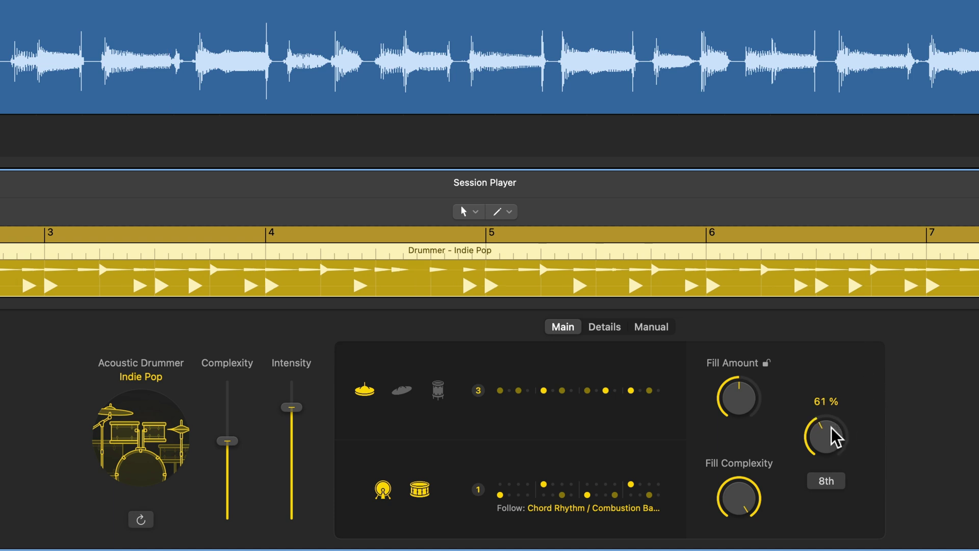
key(space)
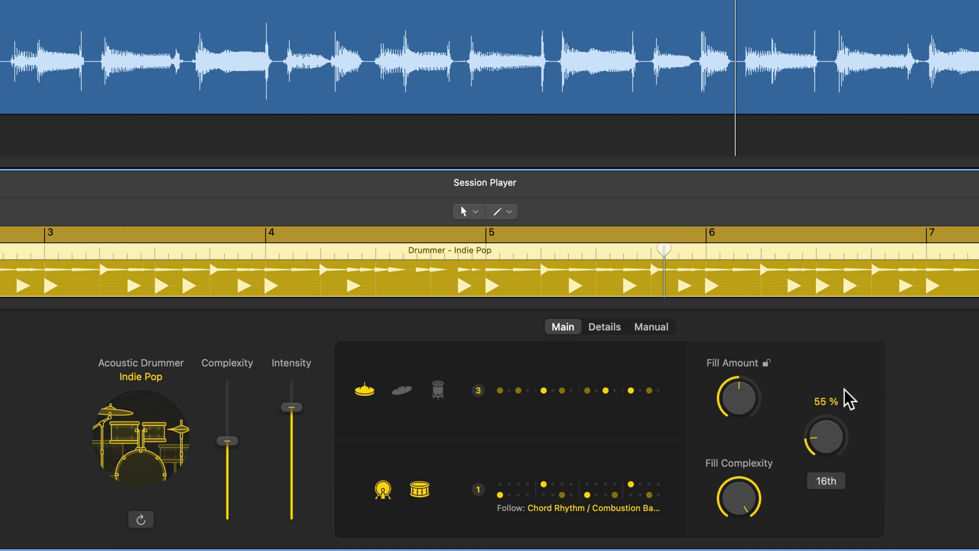
- Sweep the Swing knob between about 57% and 70% during playback, ending at 56%, then replay from bar 4
drag(831, 446, 837, 421)
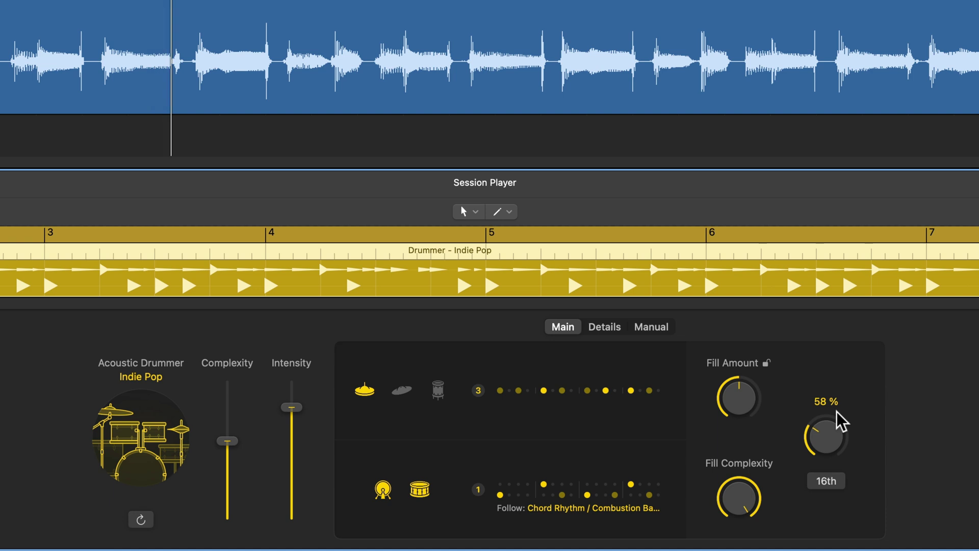
drag(836, 411, 841, 544)
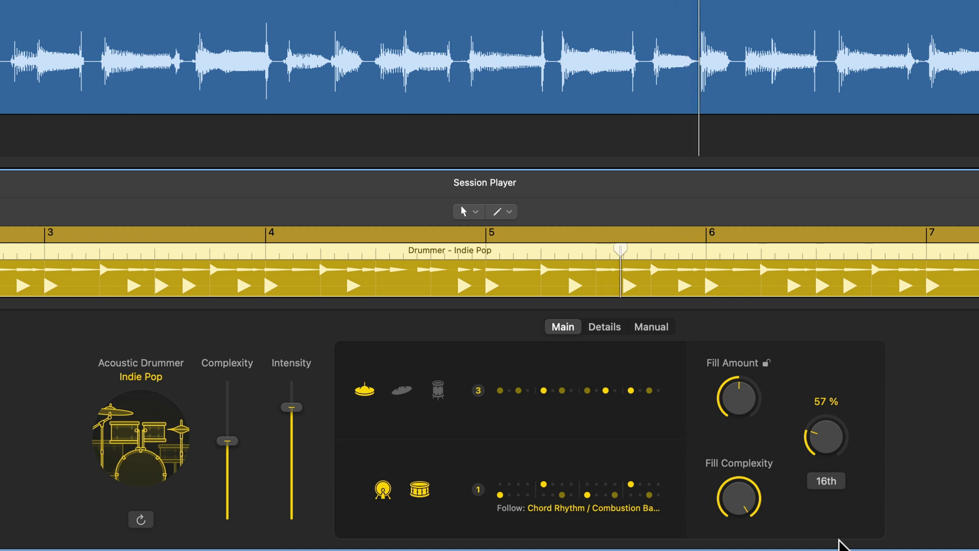
drag(850, 415, 865, 362)
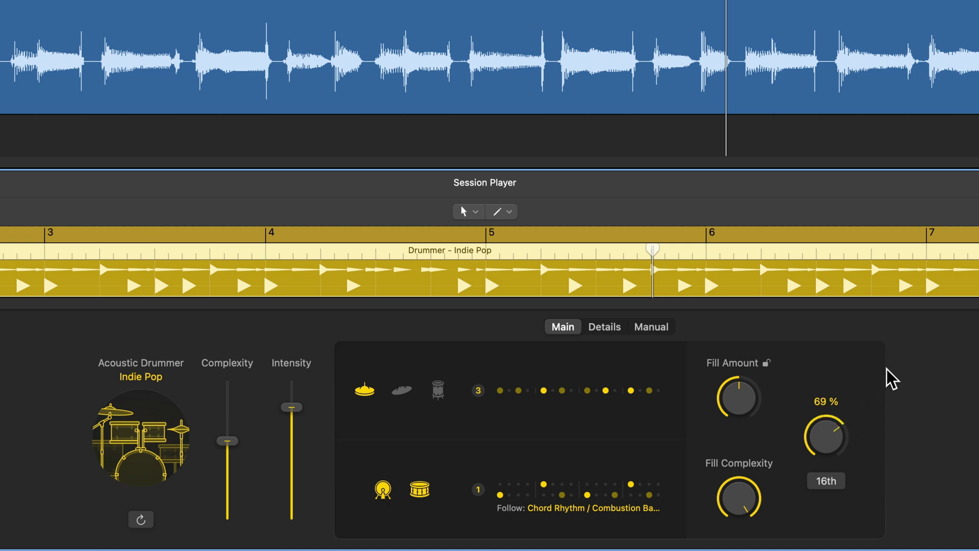
drag(887, 369, 874, 414)
drag(889, 380, 845, 448)
drag(850, 427, 825, 470)
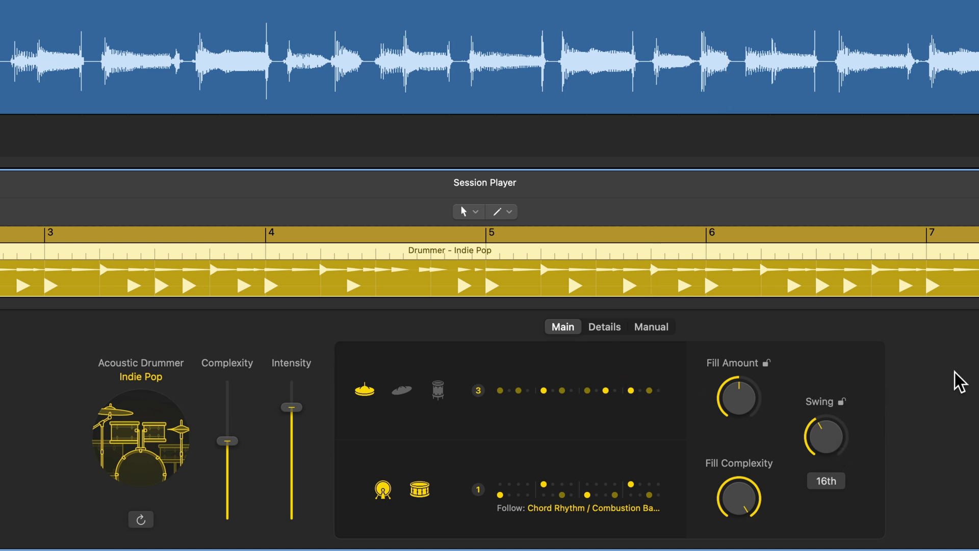
mouse_move(830, 448)
mouse_down()
mouse_move(831, 462)
mouse_move(837, 452)
mouse_up()
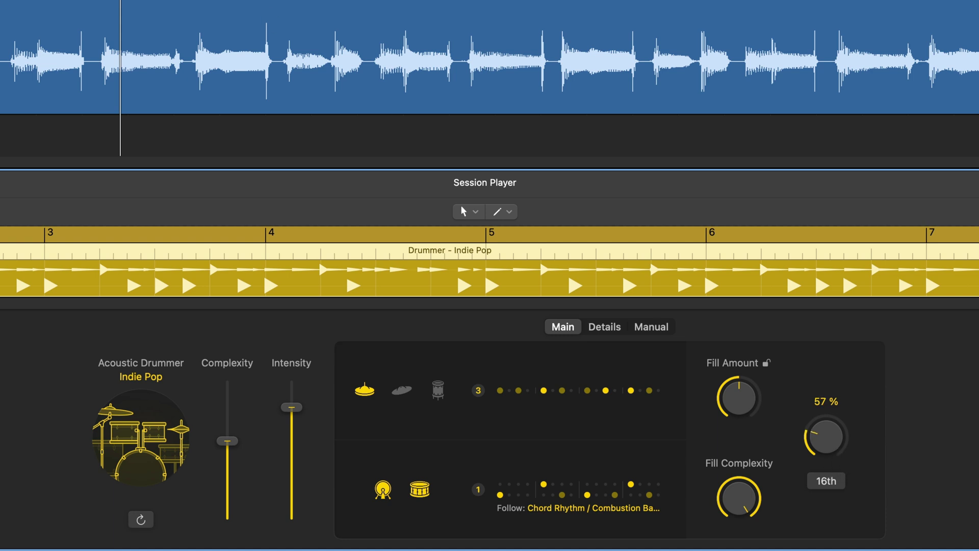
drag(838, 433, 840, 442)
key(space)
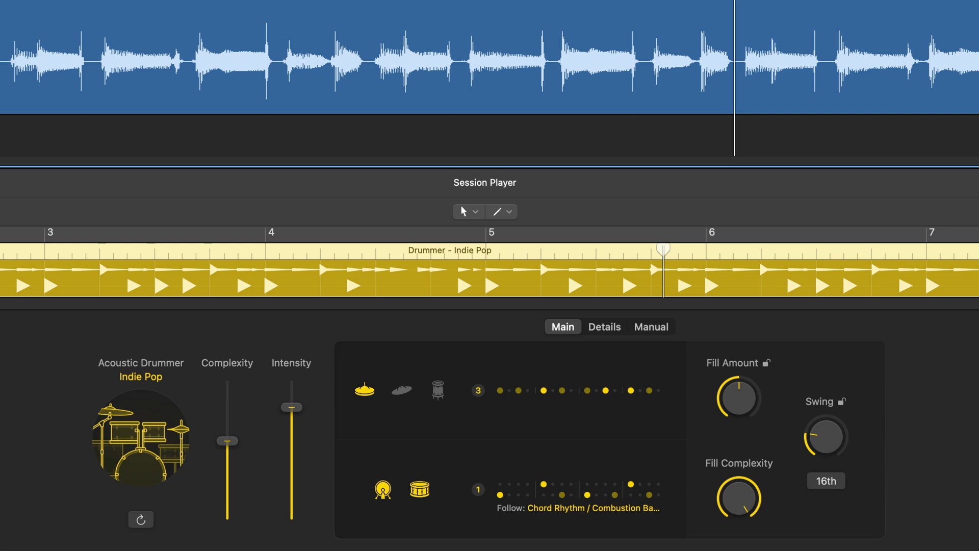
- Lock the Swing setting and leave Fill Amount unlocked after toggling its lock
click(767, 363)
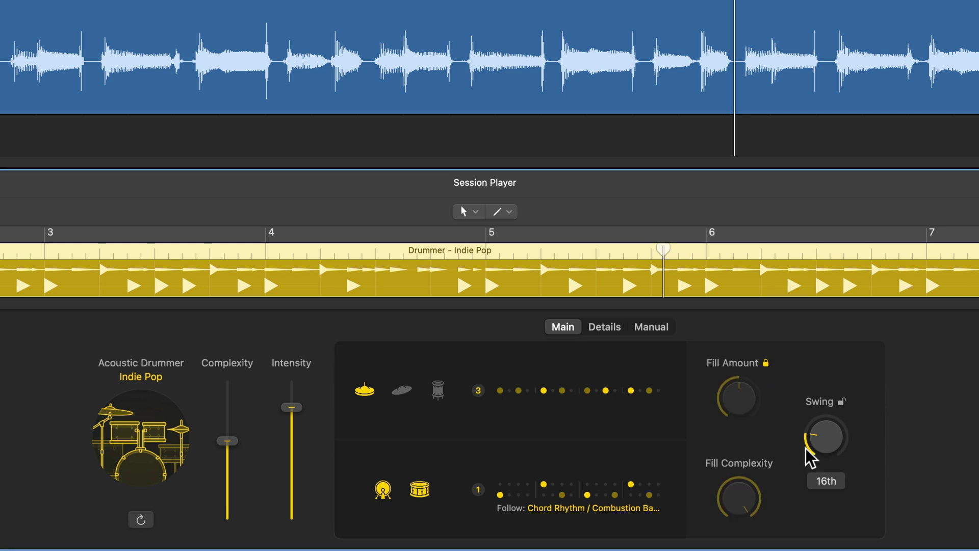
click(843, 402)
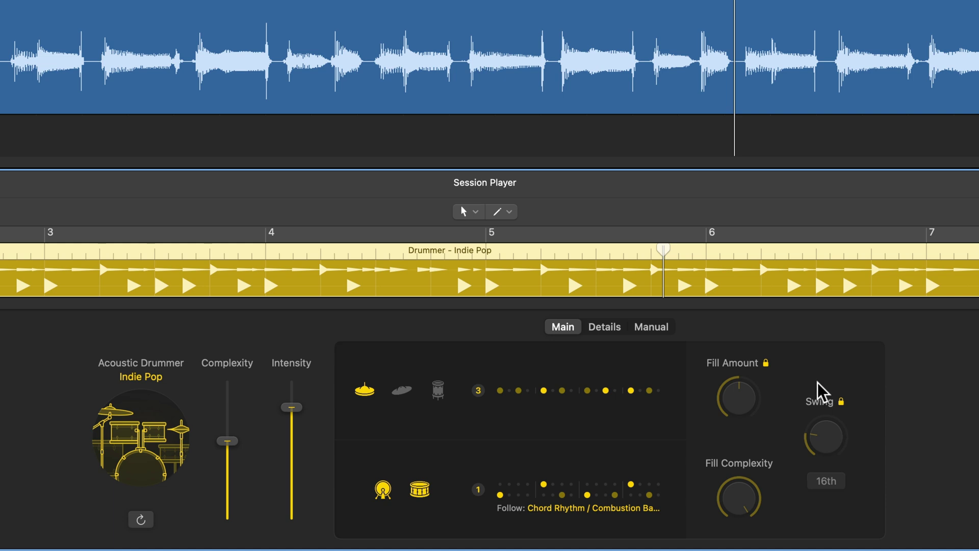
click(767, 362)
- Show the Details page and try Ghost Notes at 76%, then at zero
click(607, 328)
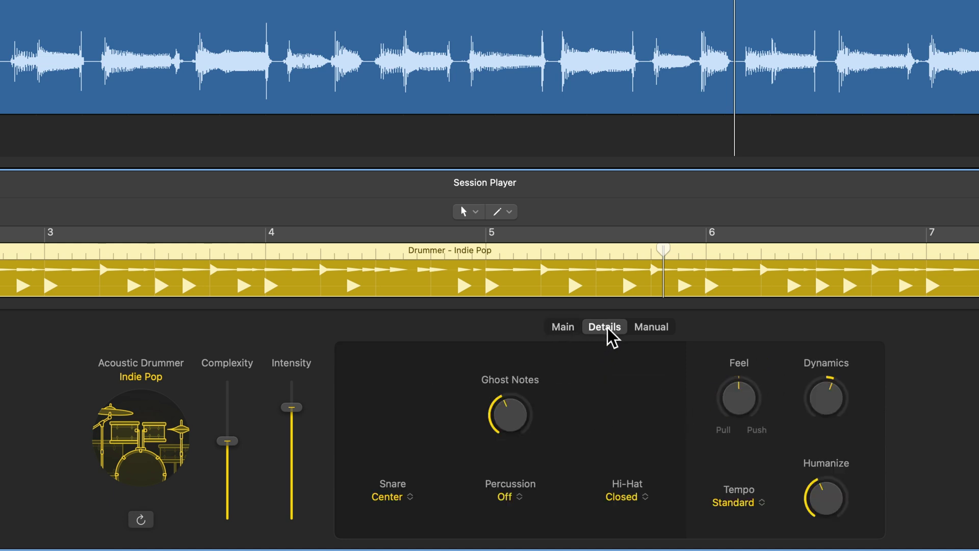
drag(519, 415, 542, 335)
drag(510, 414, 520, 516)
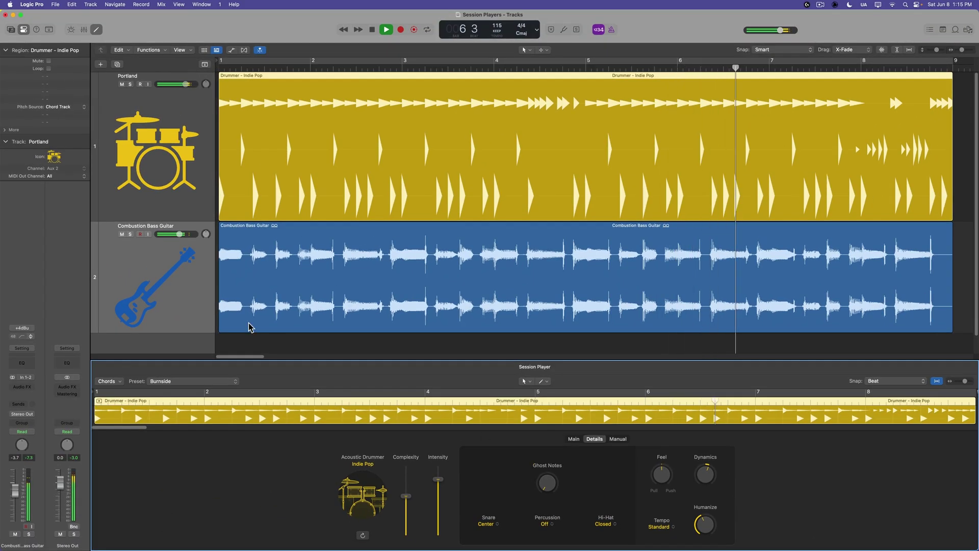
- Mute the Combustion Bass Guitar, turn on cycle with C, and set Ghost Notes to about 79%
click(122, 234)
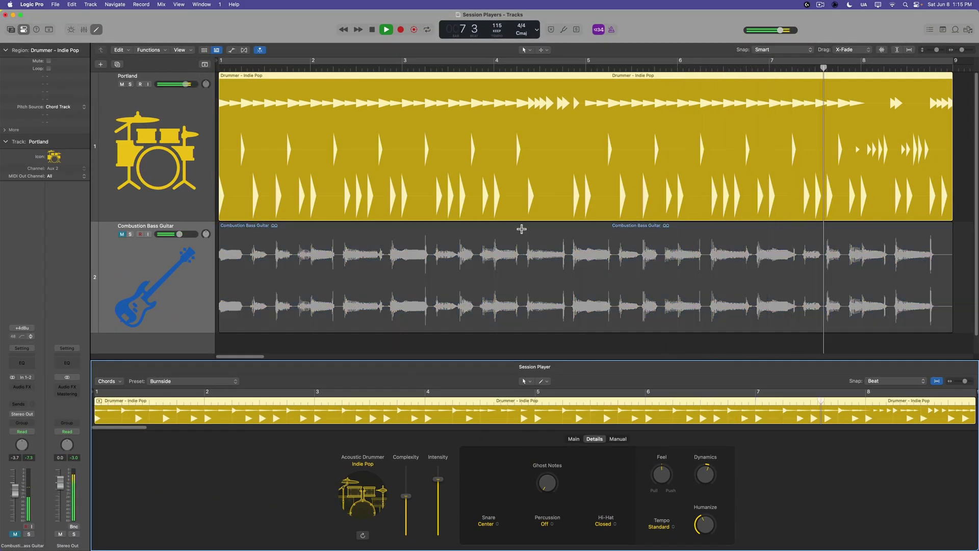
key(c)
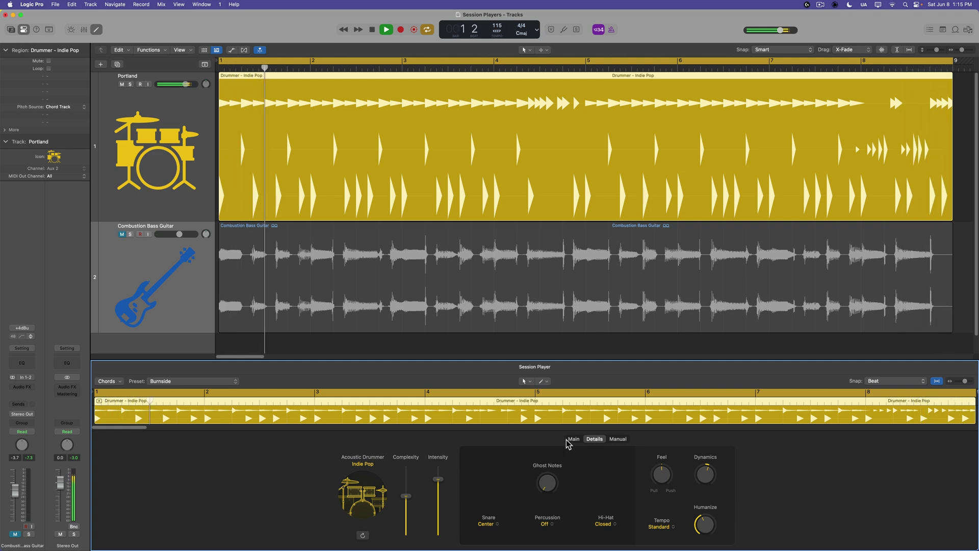
drag(546, 479, 577, 390)
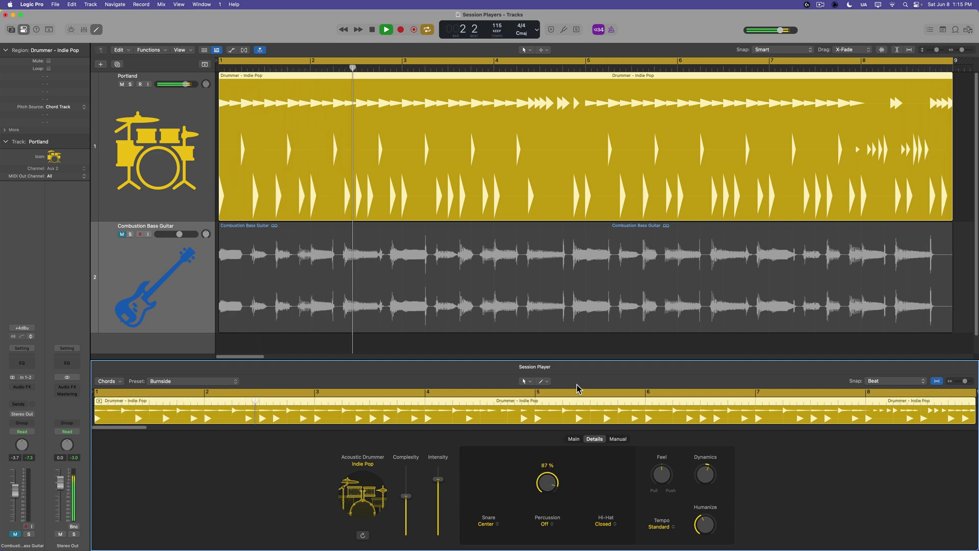
drag(546, 483, 546, 495)
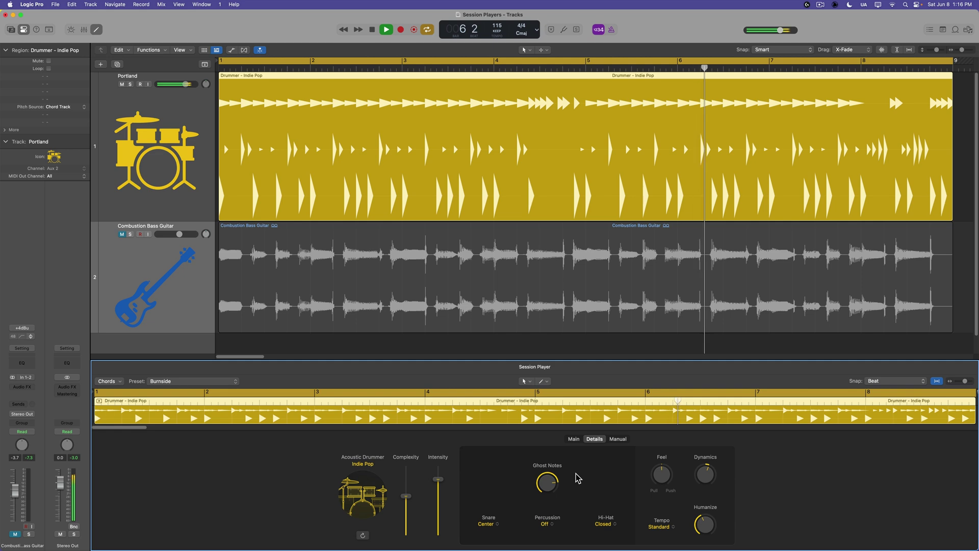
key(space)
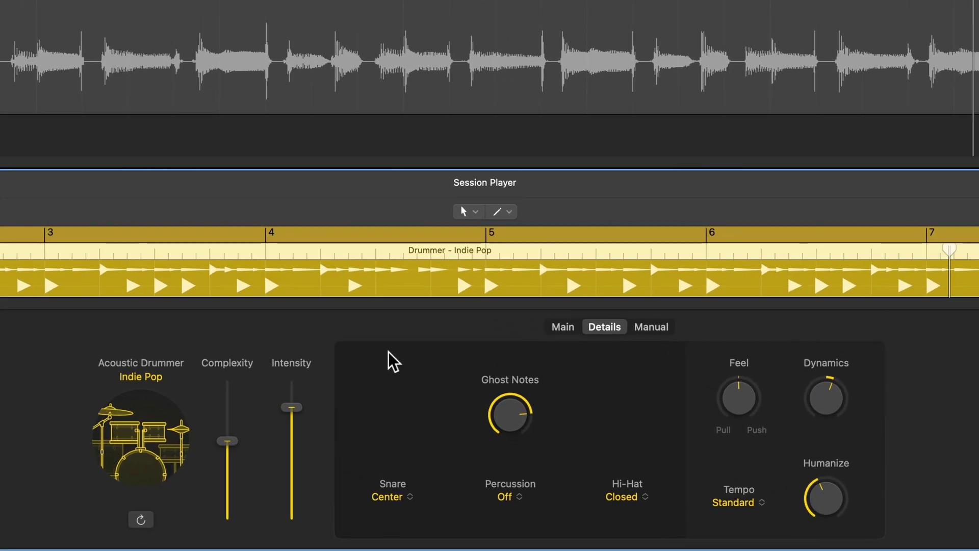
- Try snare articulations Center and Rim Shot, then set Side Stick and restart playback
click(399, 495)
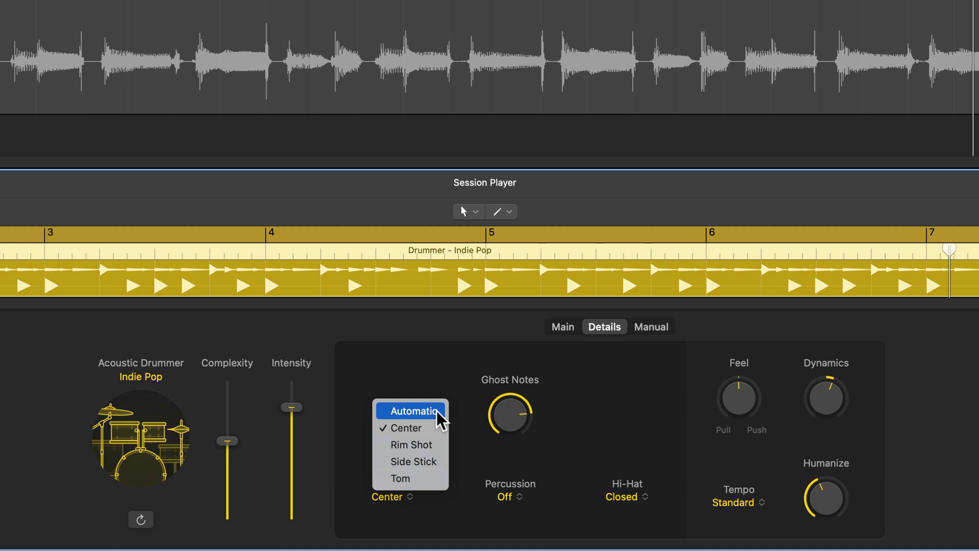
click(433, 425)
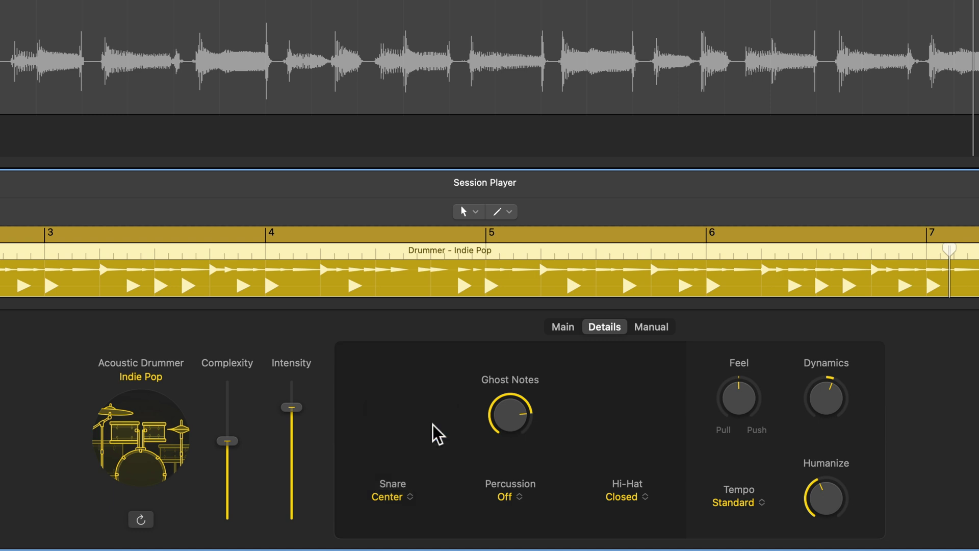
click(388, 498)
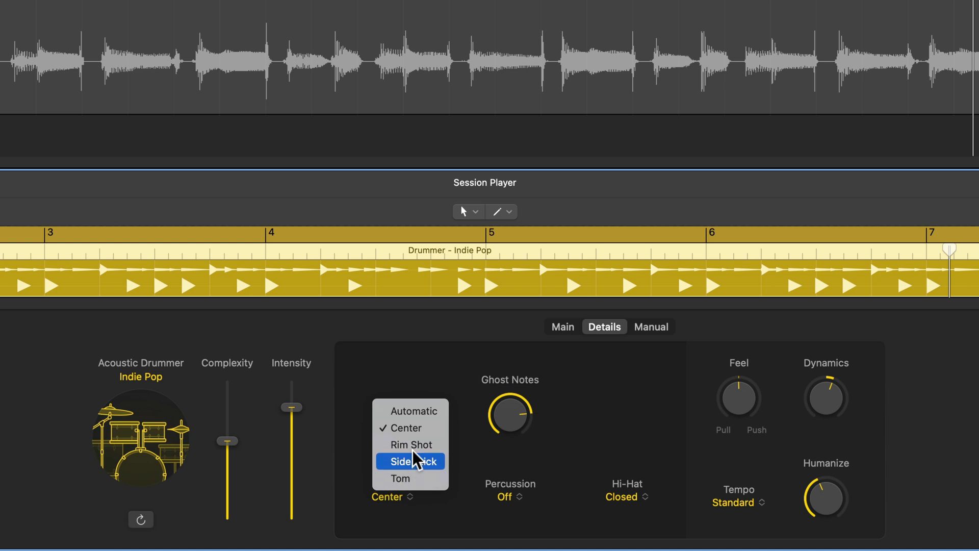
click(427, 445)
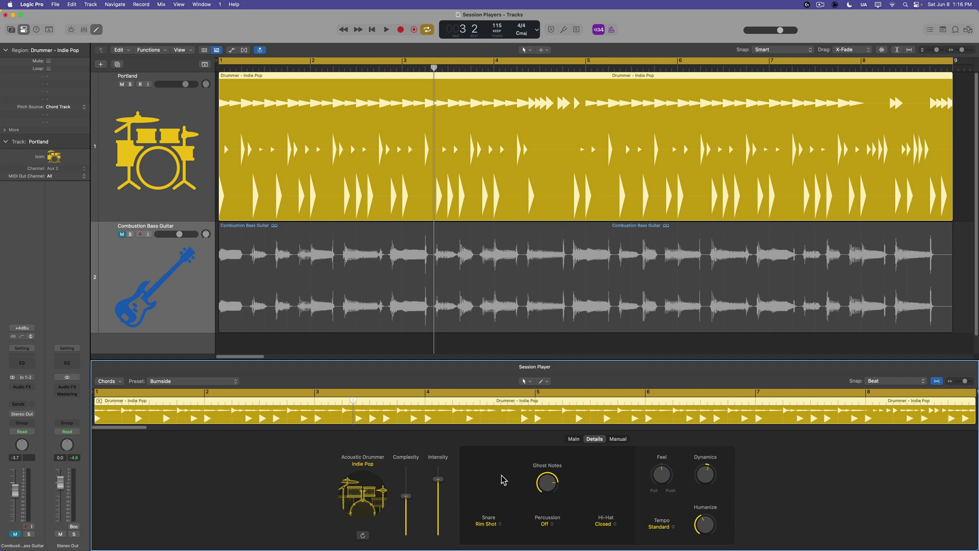
click(487, 524)
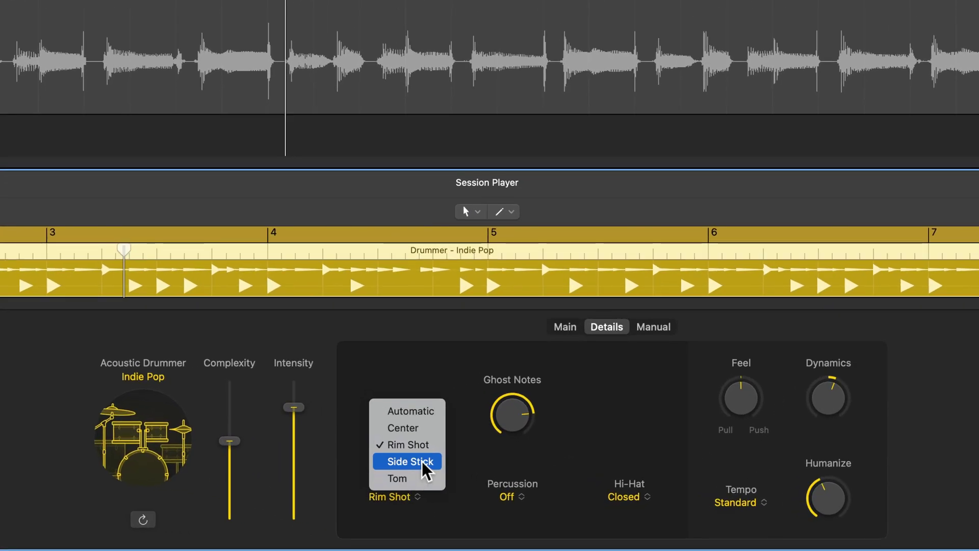
click(421, 461)
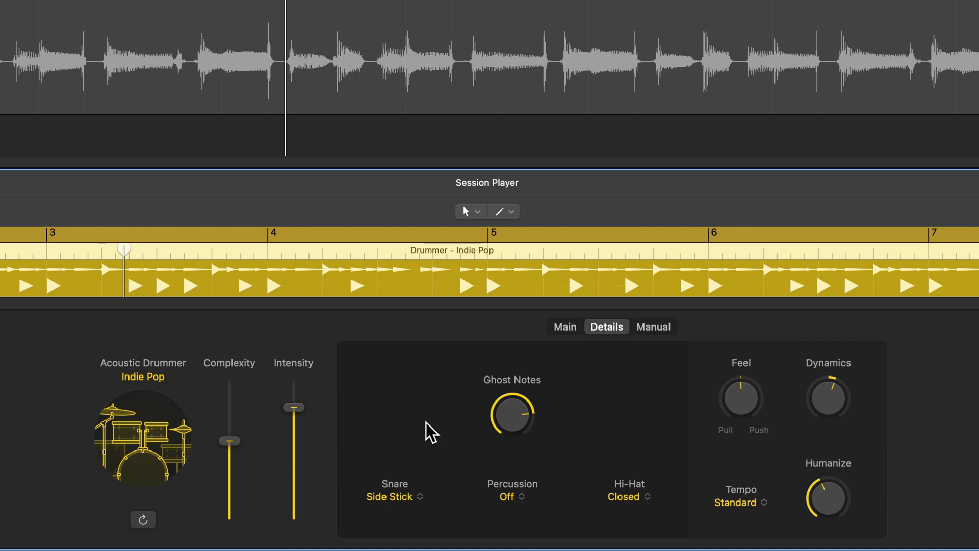
key(space)
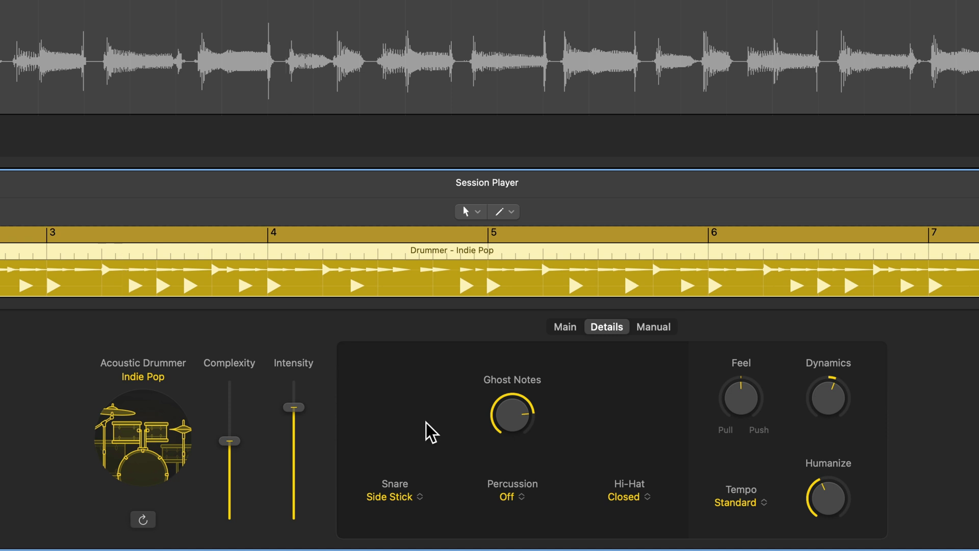
key(space)
- Drop Ghost Notes to about 21% and back to 69%, switch the snare to Tom, and replay
drag(511, 414, 521, 536)
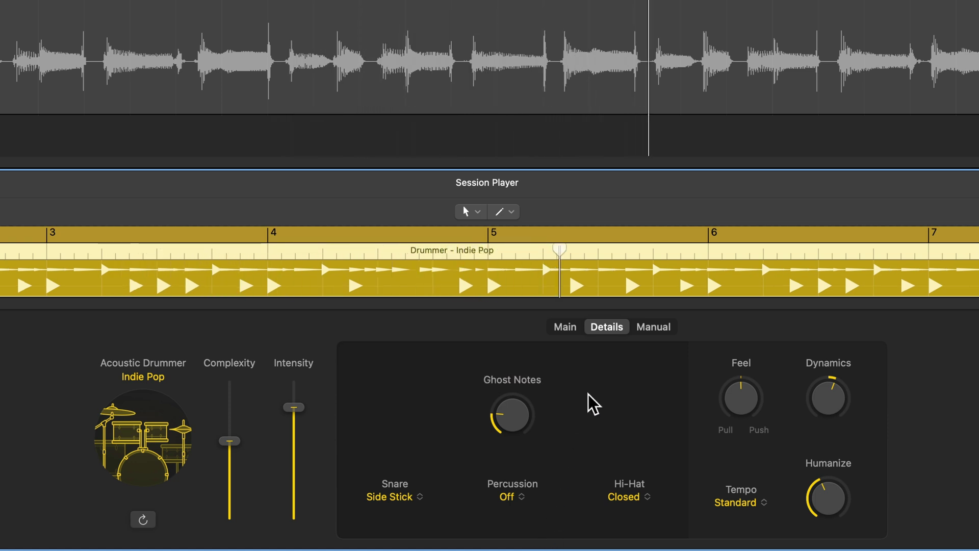
drag(514, 413, 561, 292)
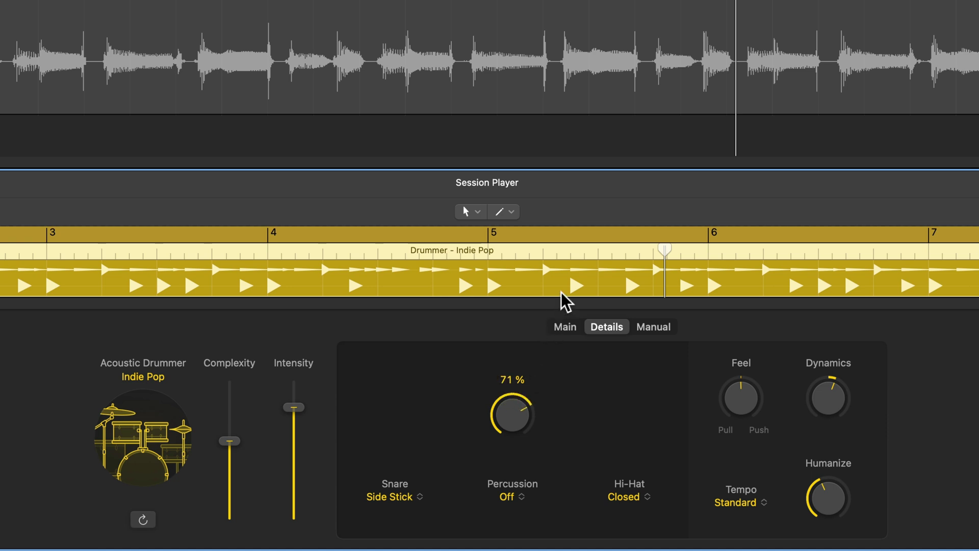
click(392, 498)
click(414, 473)
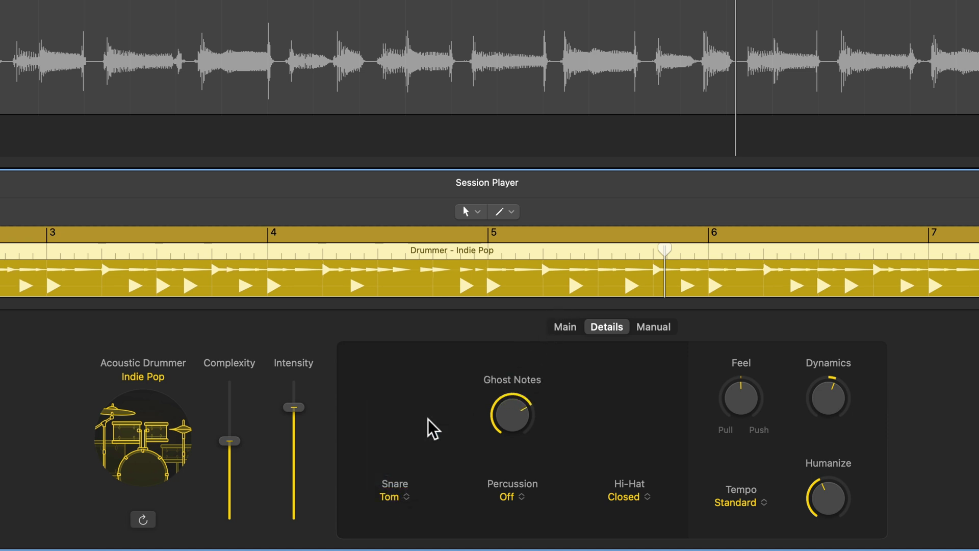
key(space)
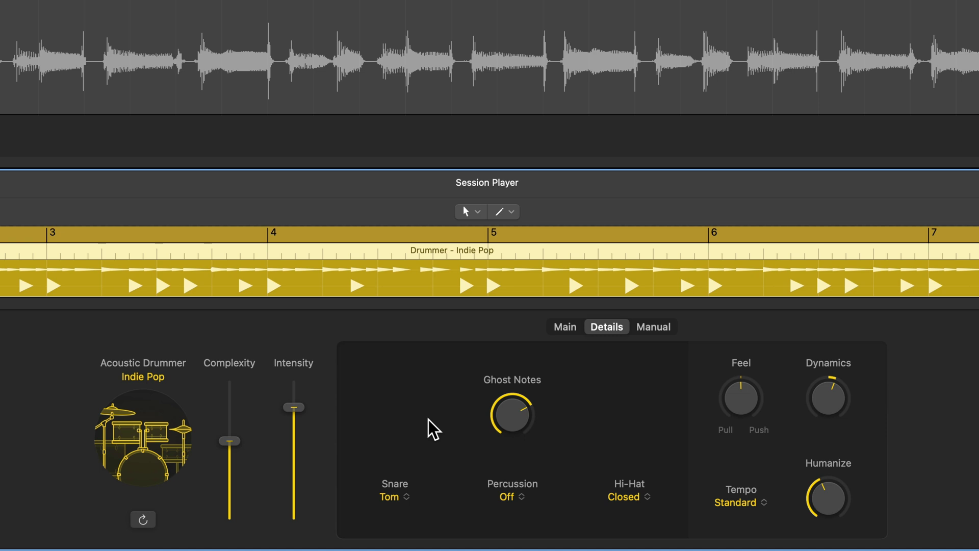
key(space)
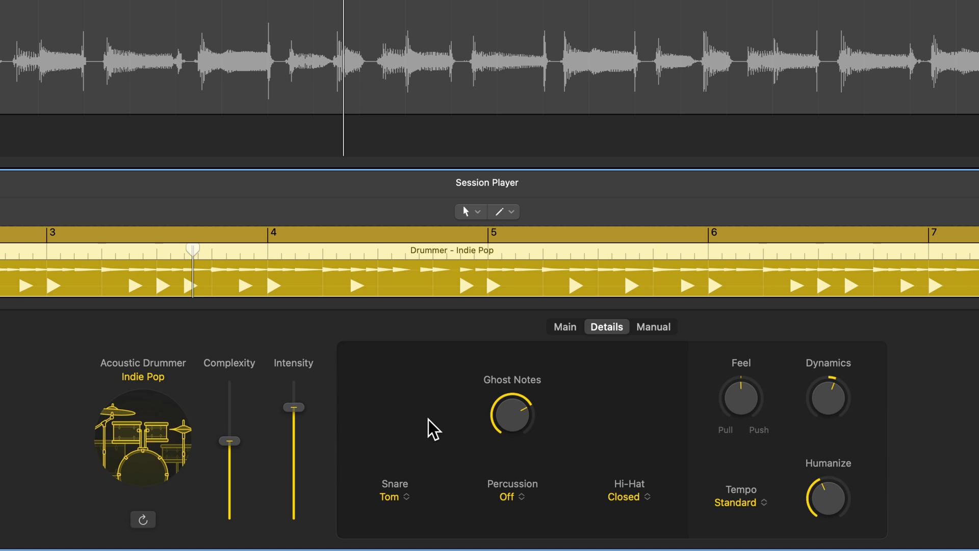
- Set the drummer's snare back to Center and add Tambourine 1 as the percussion
click(393, 495)
click(415, 368)
click(514, 494)
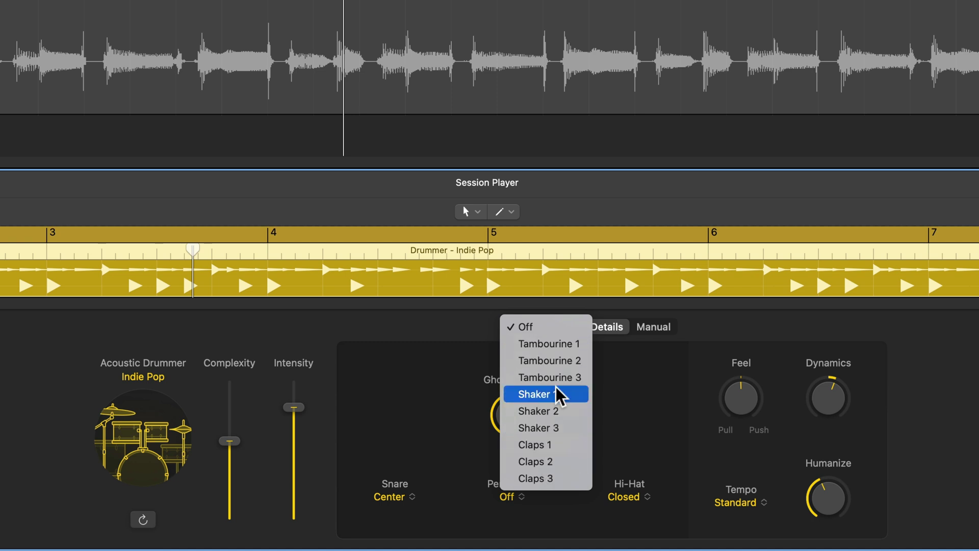
click(562, 342)
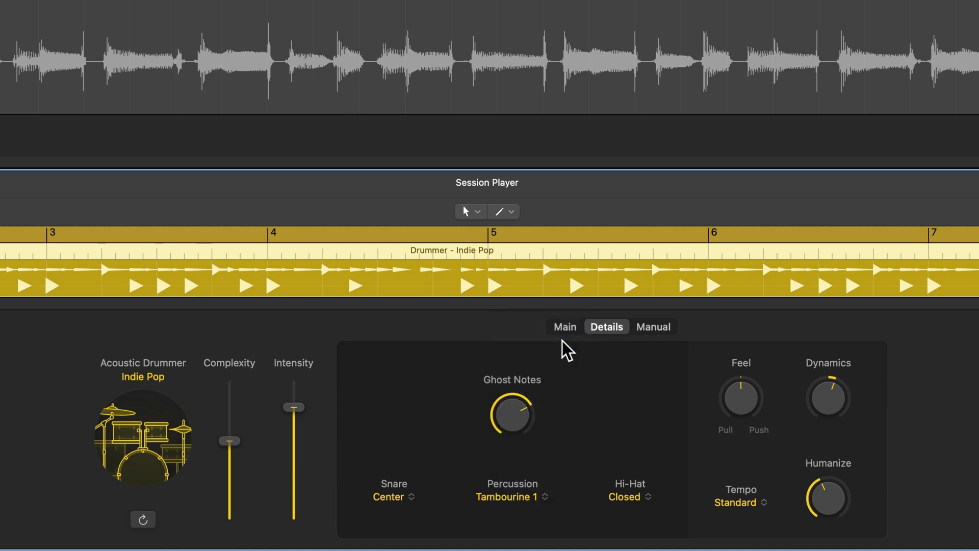
- Audition Tambourine 2, Shaker 1 and Claps 1 as percussion, then settle back on Tambourine 1
click(522, 498)
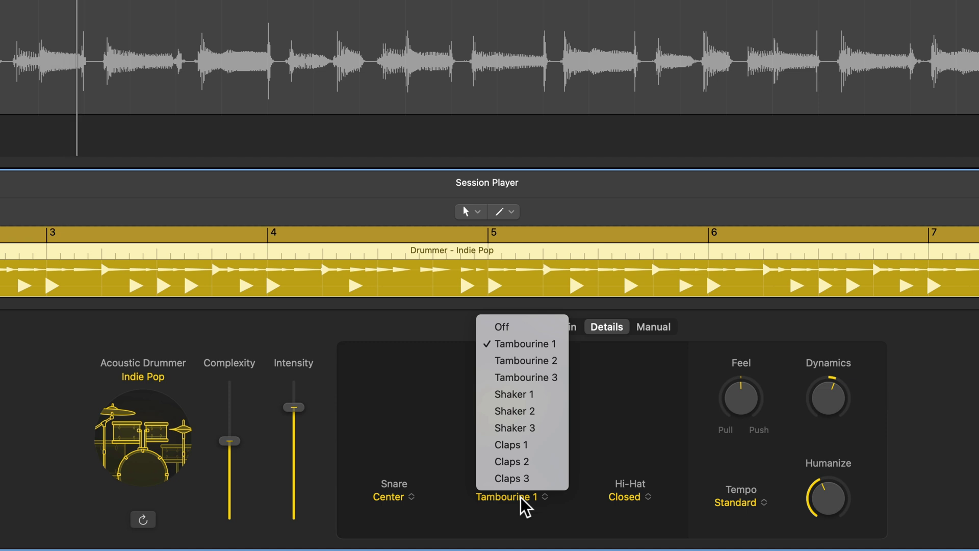
click(538, 362)
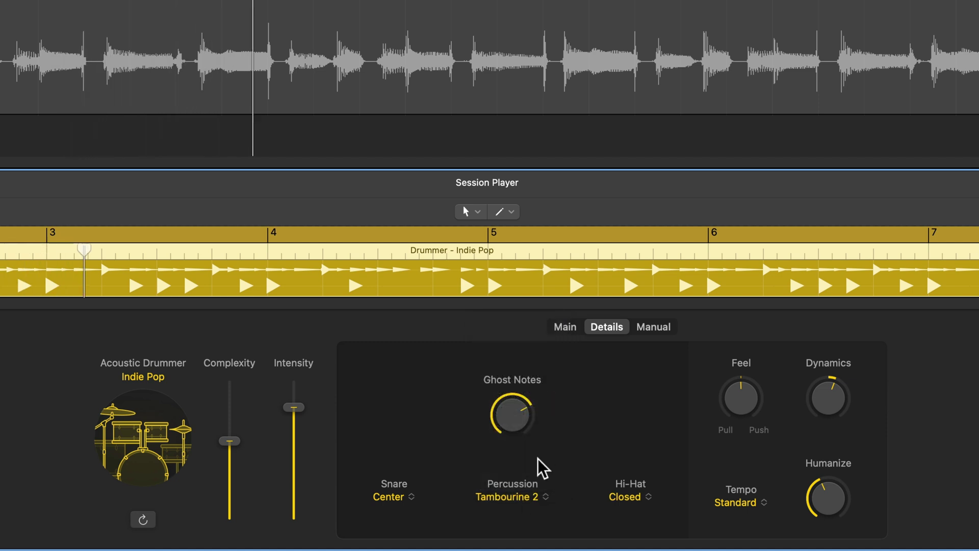
click(525, 496)
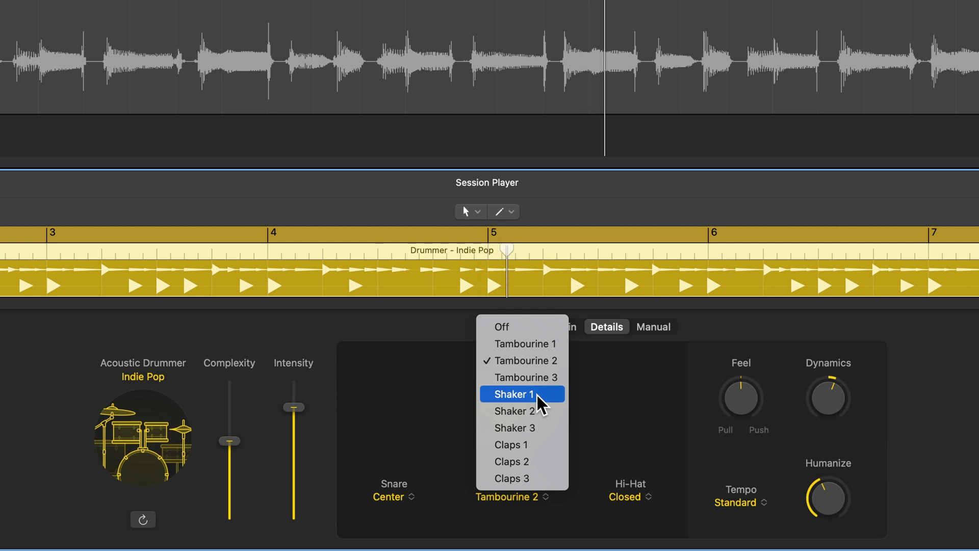
click(537, 395)
click(525, 496)
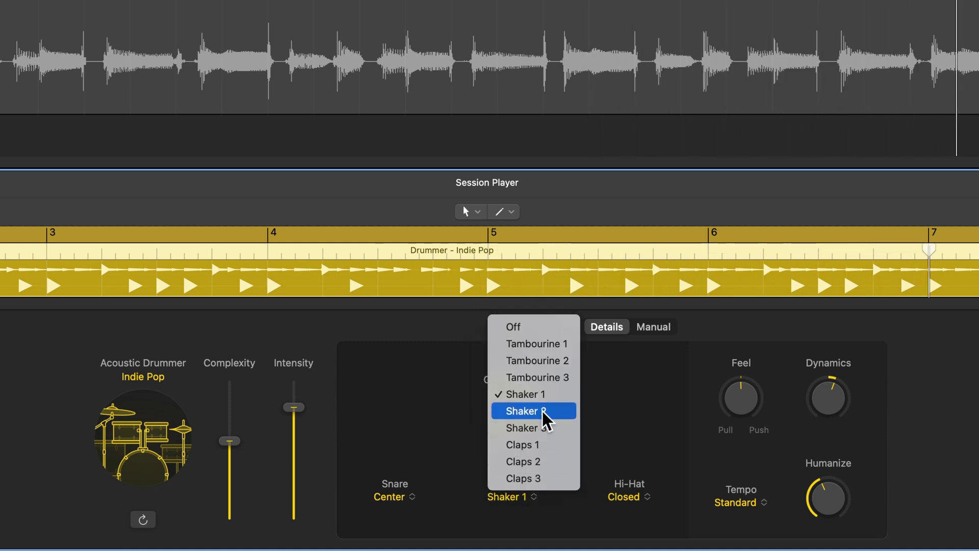
click(547, 446)
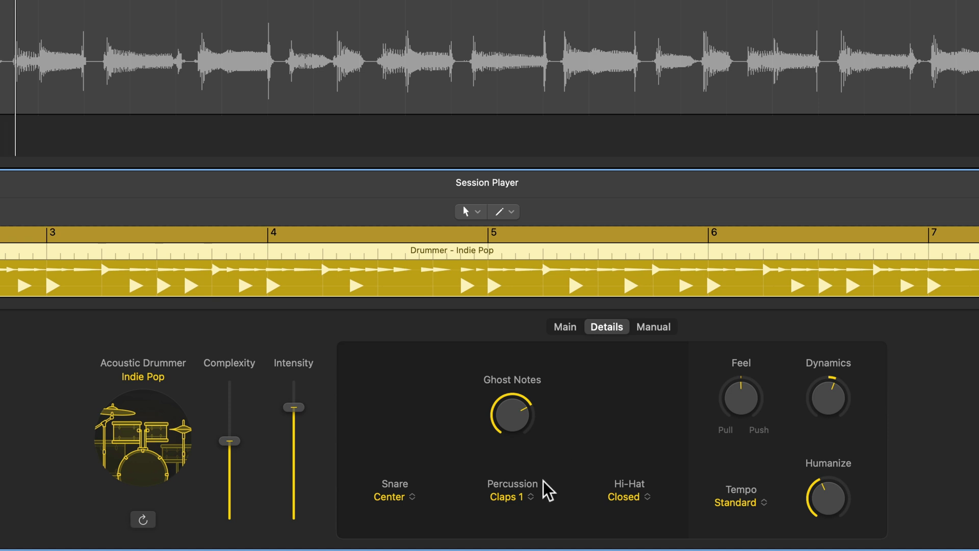
click(522, 497)
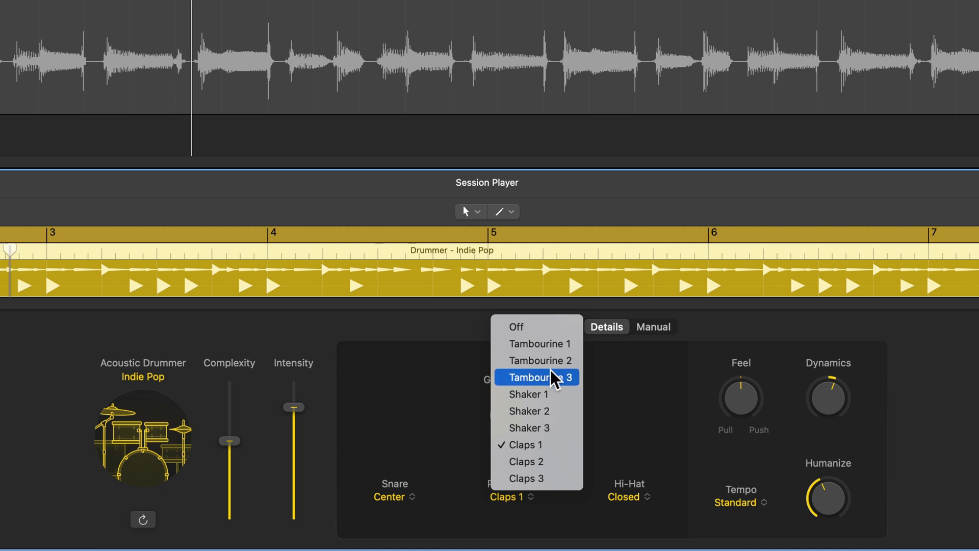
click(550, 344)
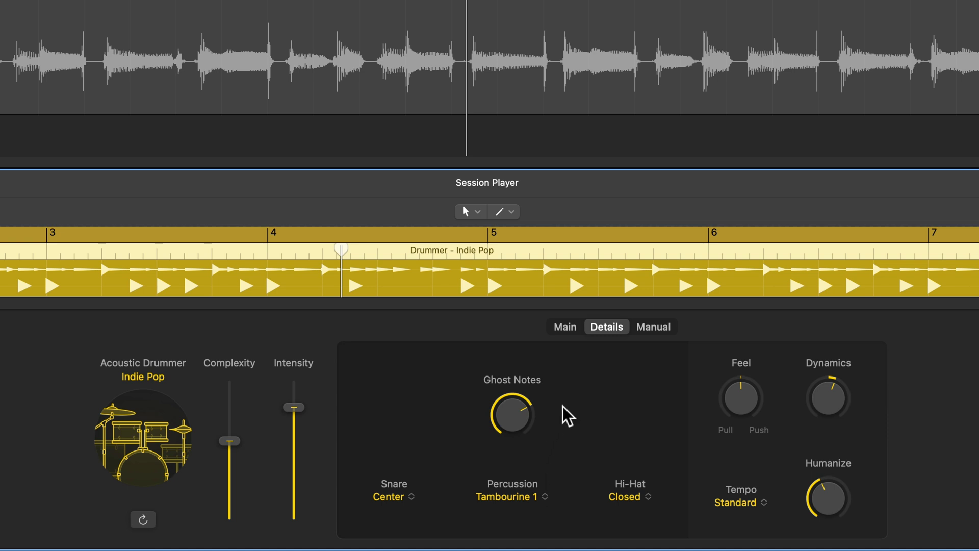
- Check the Main pattern settings, then bring up the Hi-Hat articulation list under Details
click(571, 329)
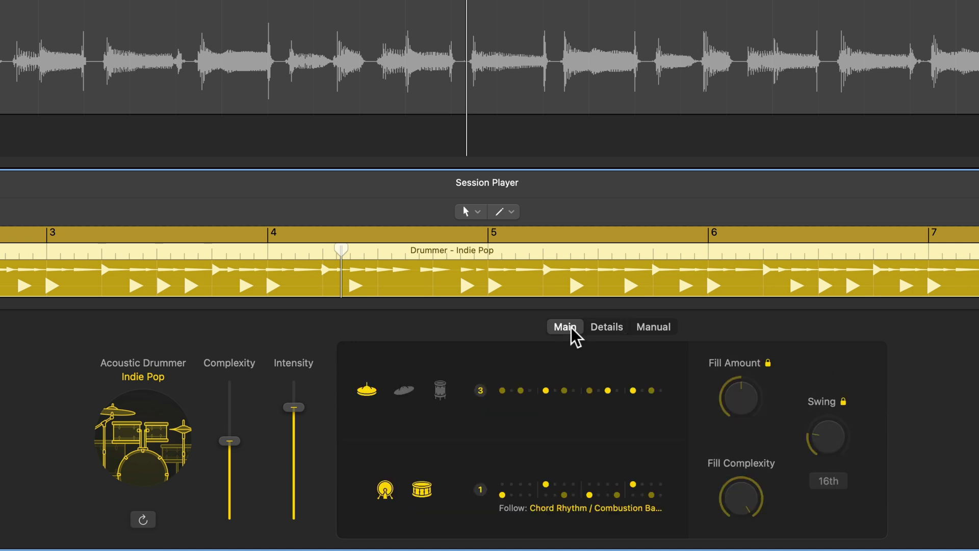
click(606, 330)
click(633, 503)
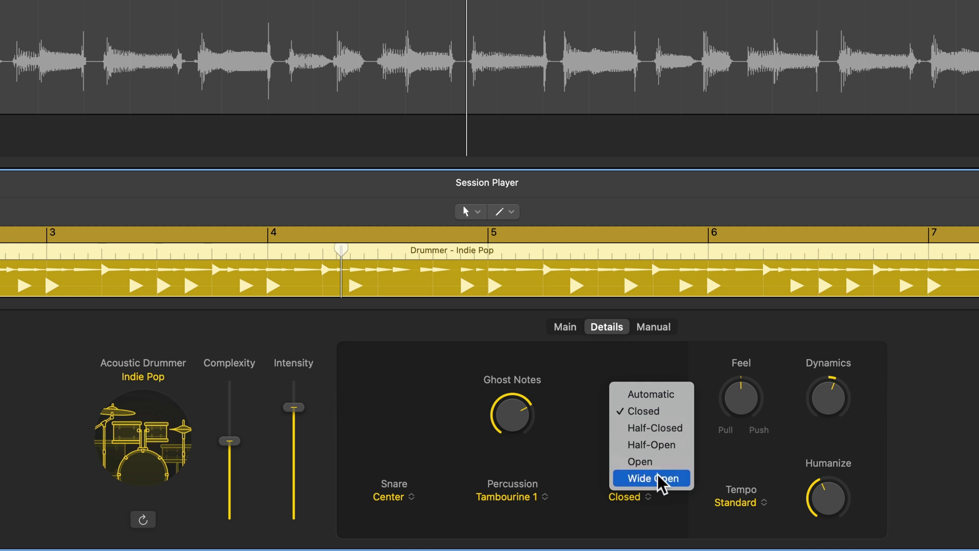
click(651, 411)
click(638, 497)
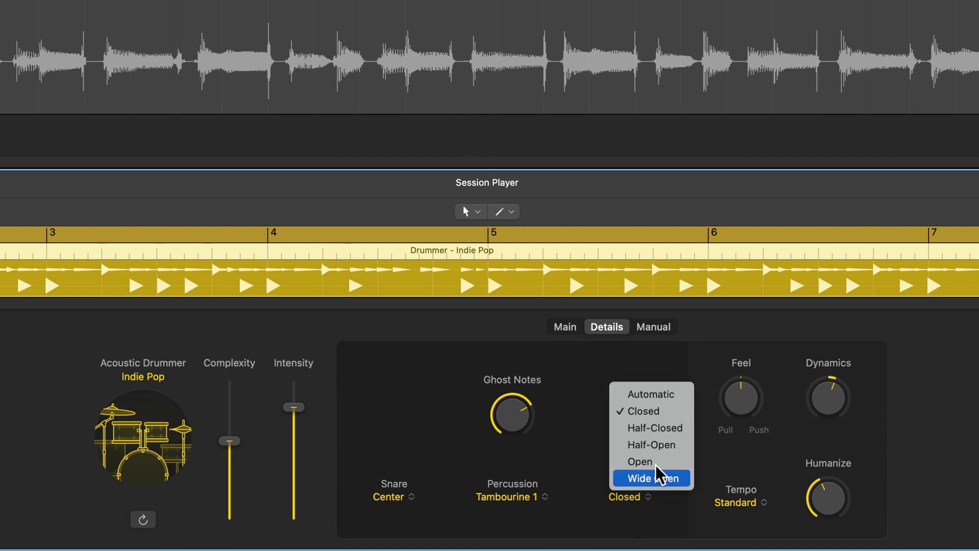
click(658, 429)
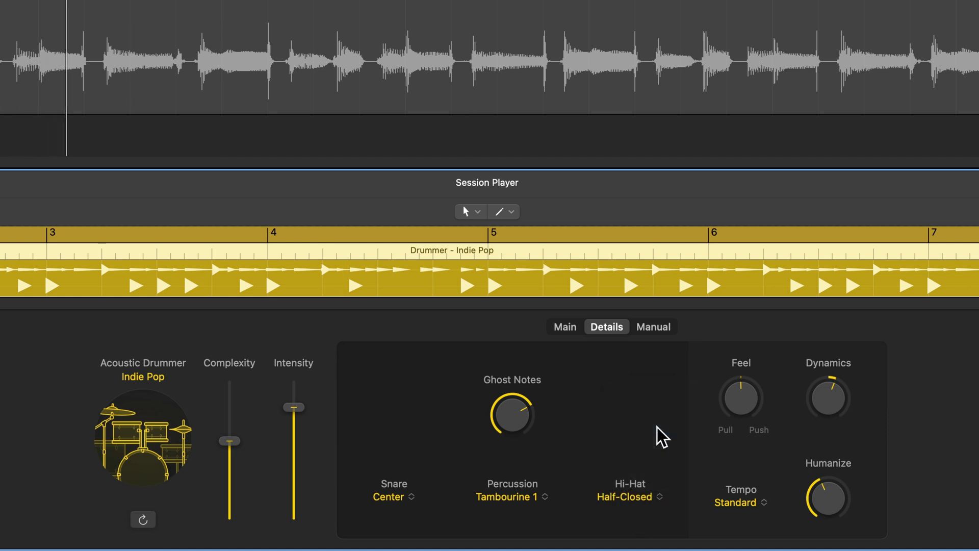
click(641, 500)
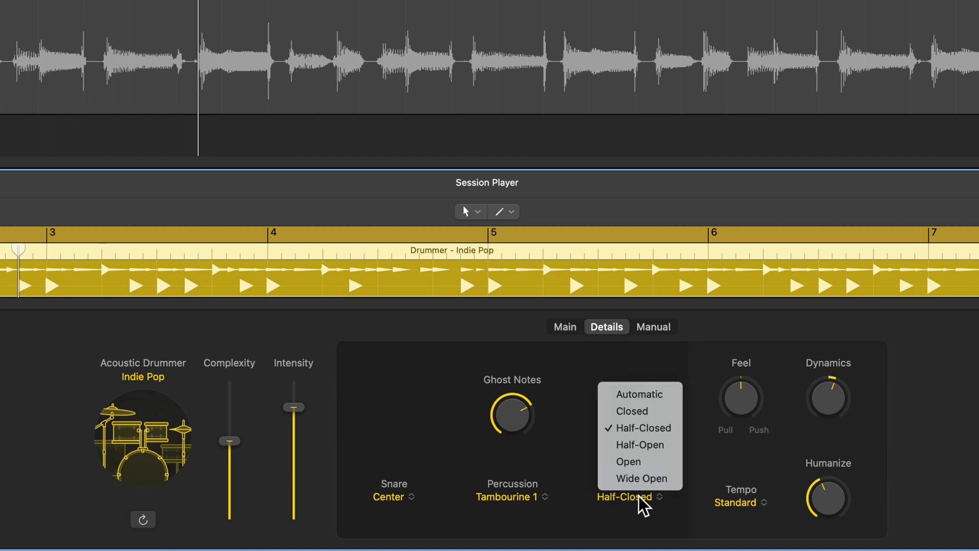
click(655, 446)
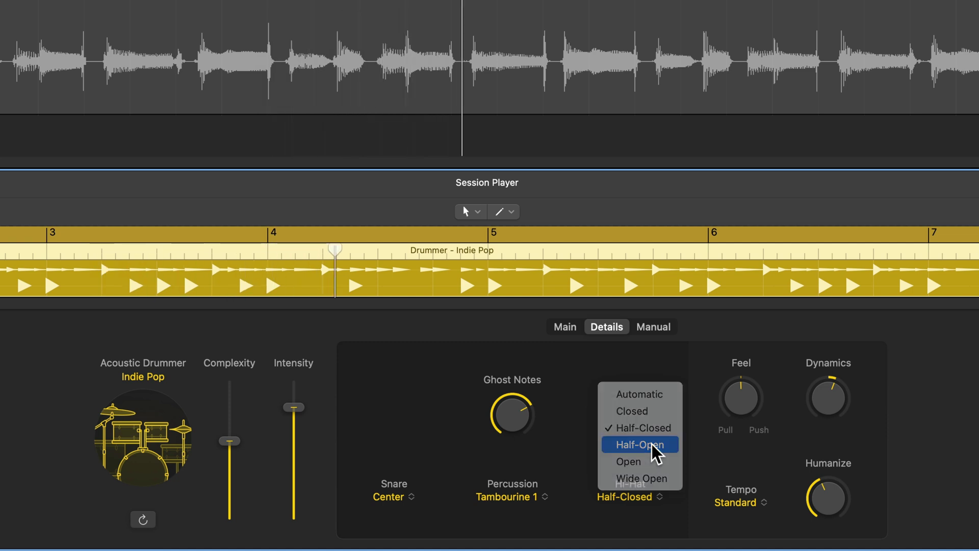
click(650, 498)
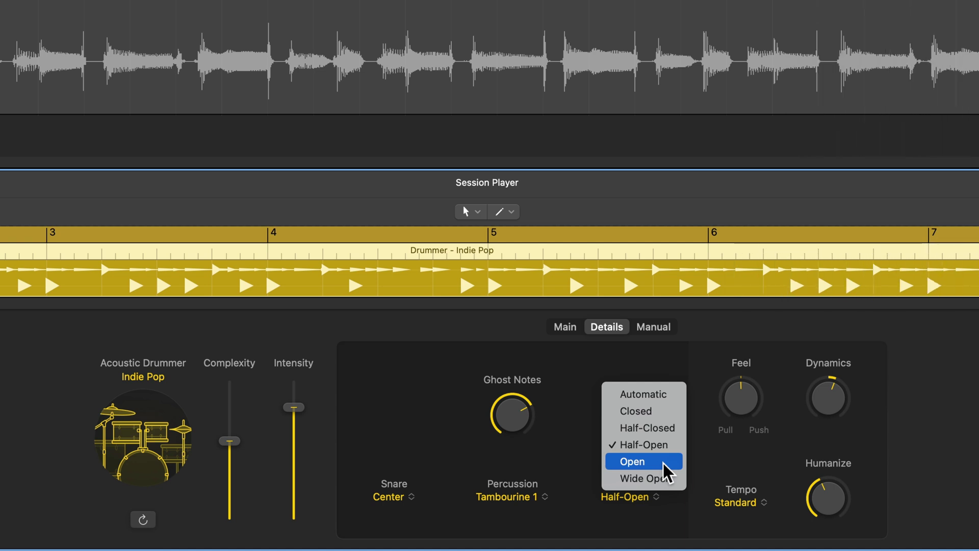
click(665, 465)
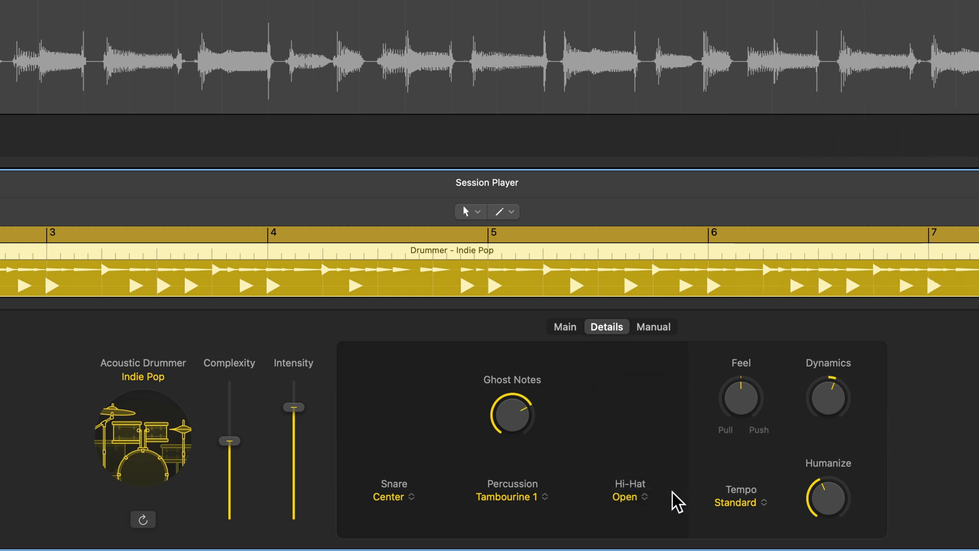
click(647, 496)
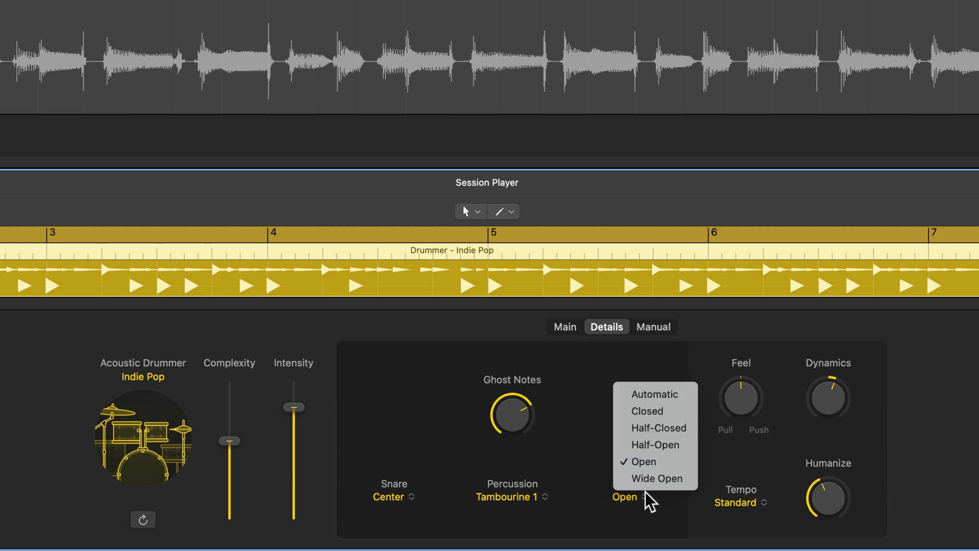
click(662, 478)
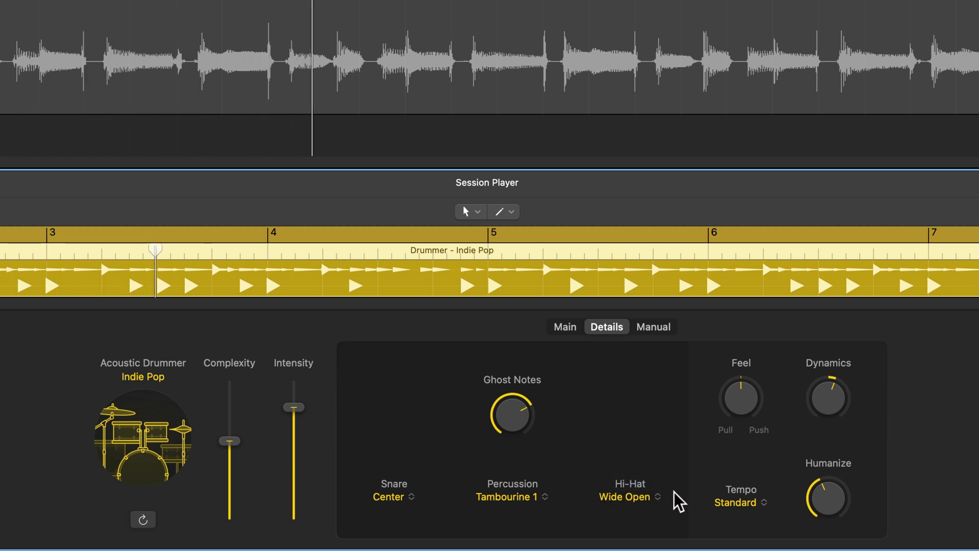
click(655, 498)
click(667, 410)
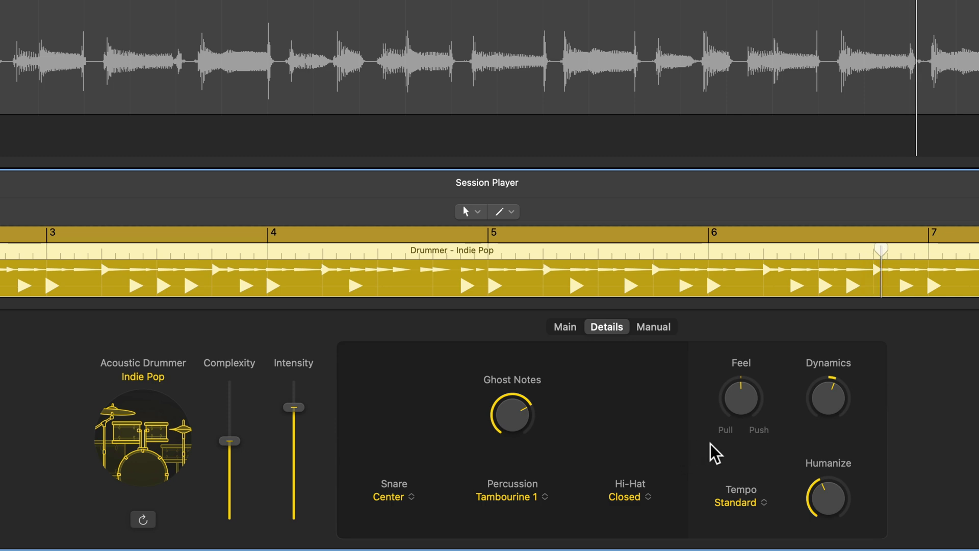
- Try the drummer's Feel at 30 % push and -36 % pull, reset it, then fine-tune to about 4 %
drag(745, 406, 745, 477)
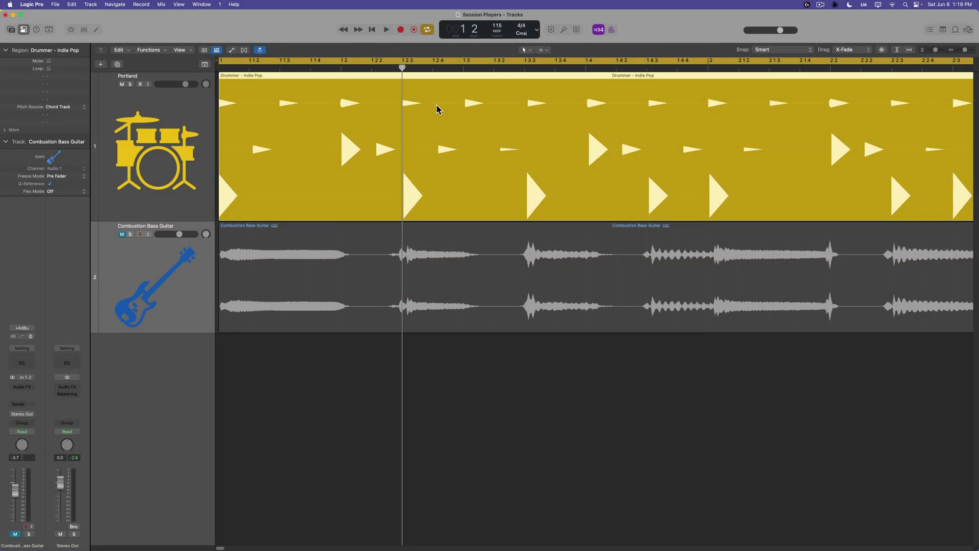
double_click(436, 108)
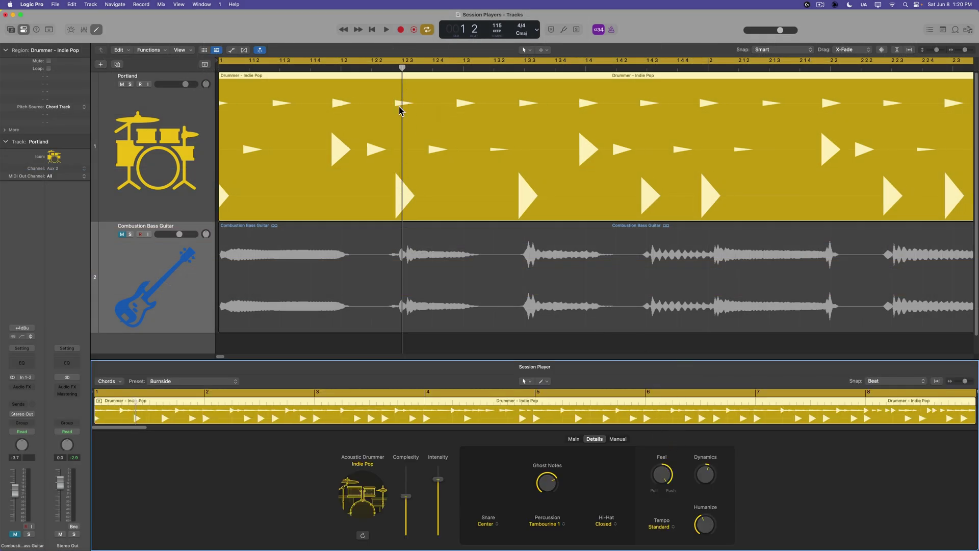
mouse_move(663, 477)
mouse_down()
mouse_move(672, 549)
mouse_move(663, 488)
mouse_up()
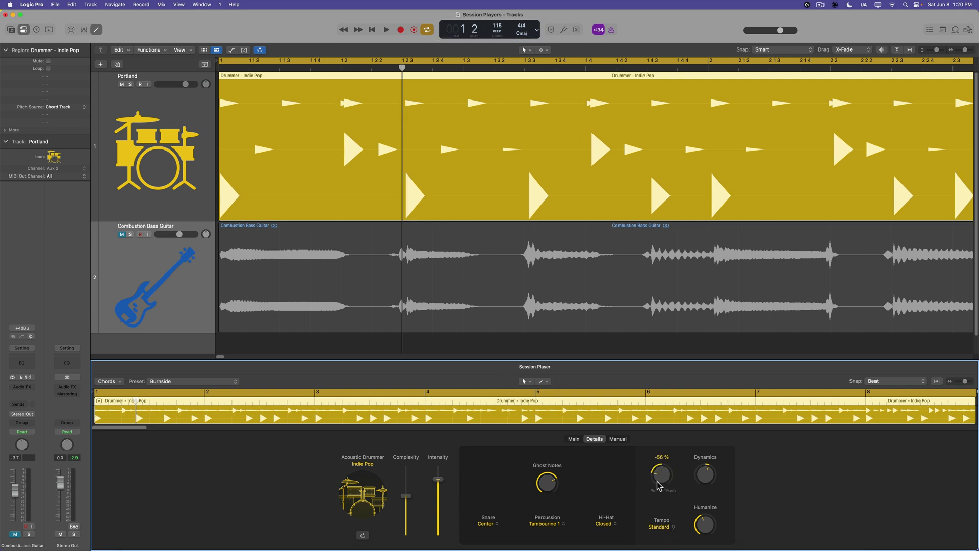
alt+click(665, 472)
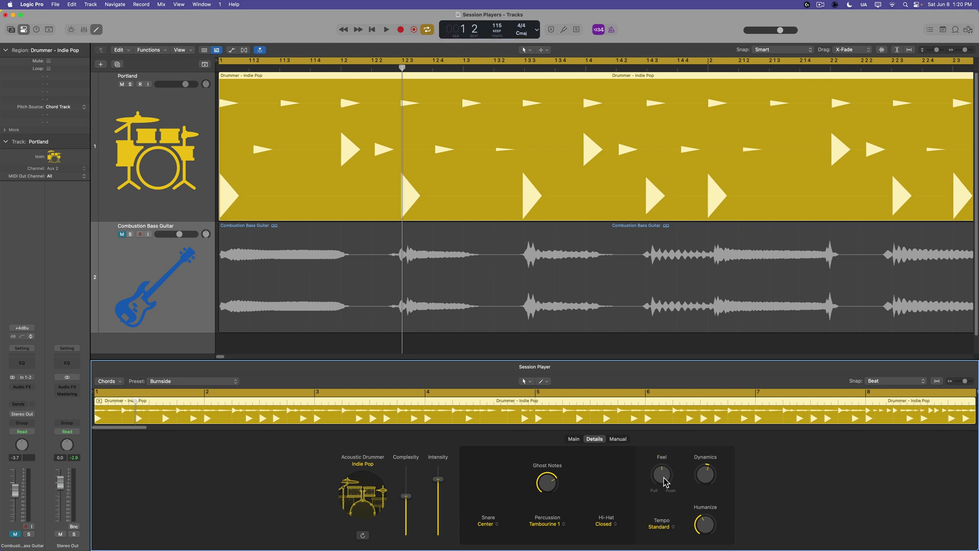
drag(665, 477, 666, 479)
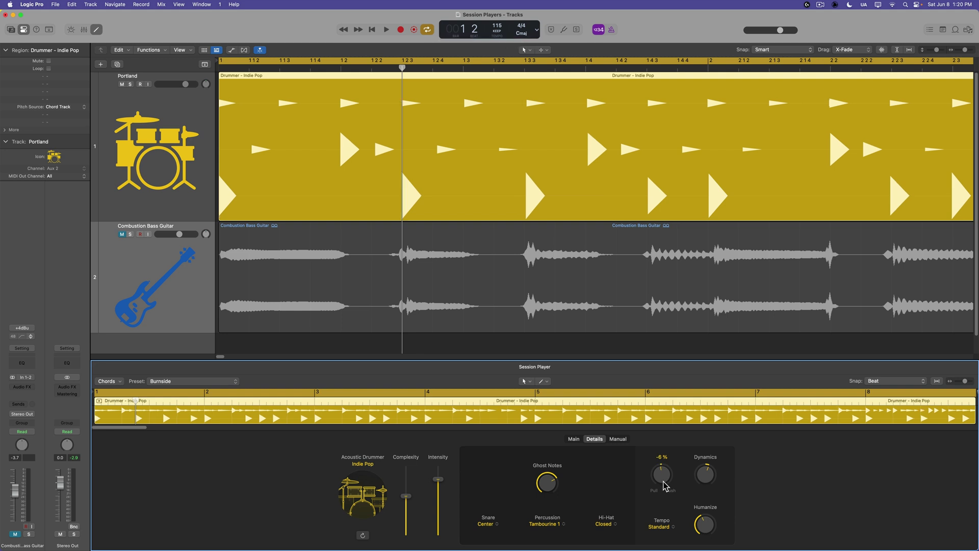
mouse_move(664, 485)
mouse_down()
mouse_move(677, 474)
mouse_move(665, 494)
mouse_up()
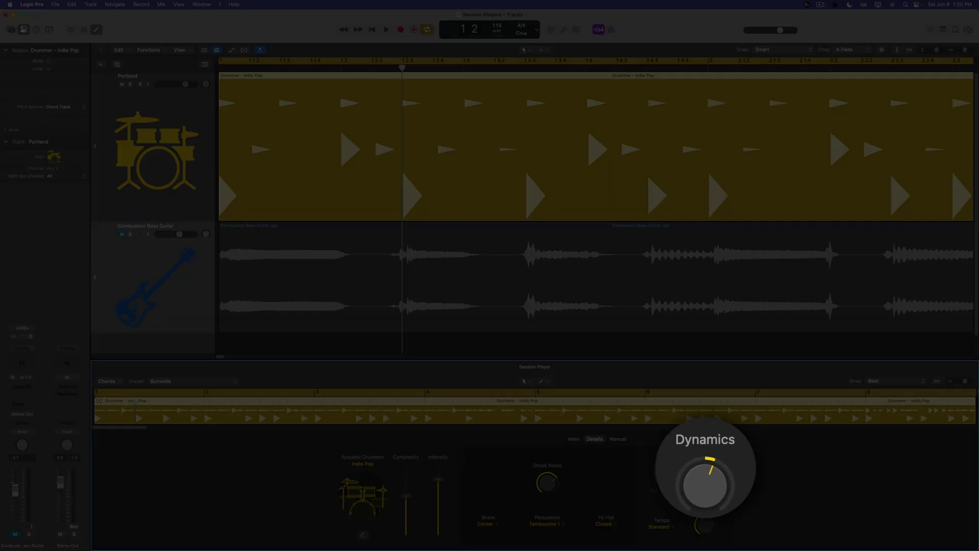
- Raise the Indie Pop drummer's Dynamics to 157 %, then reset it to neutral 0 %
mouse_move(705, 475)
mouse_down()
mouse_move(706, 457)
mouse_move(706, 500)
mouse_move(705, 459)
mouse_up()
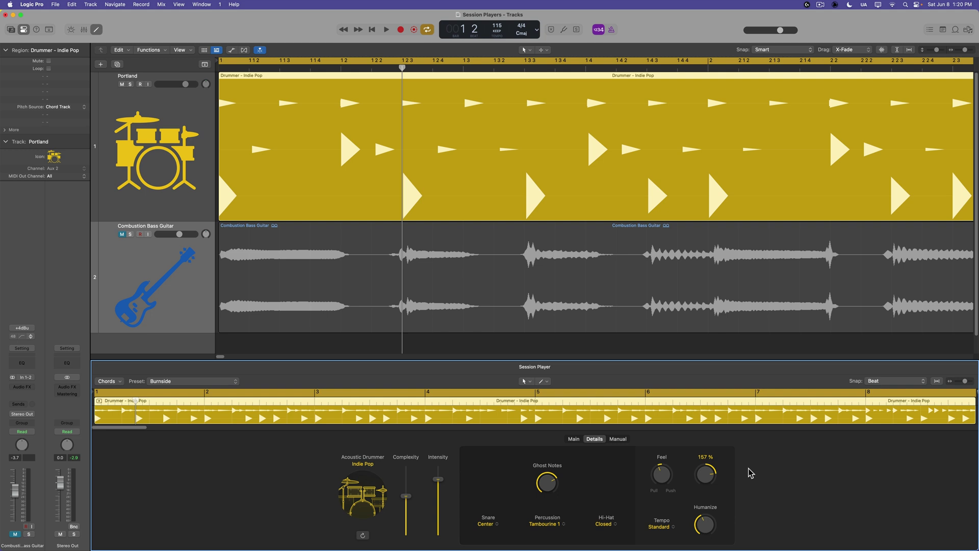
alt+click(706, 474)
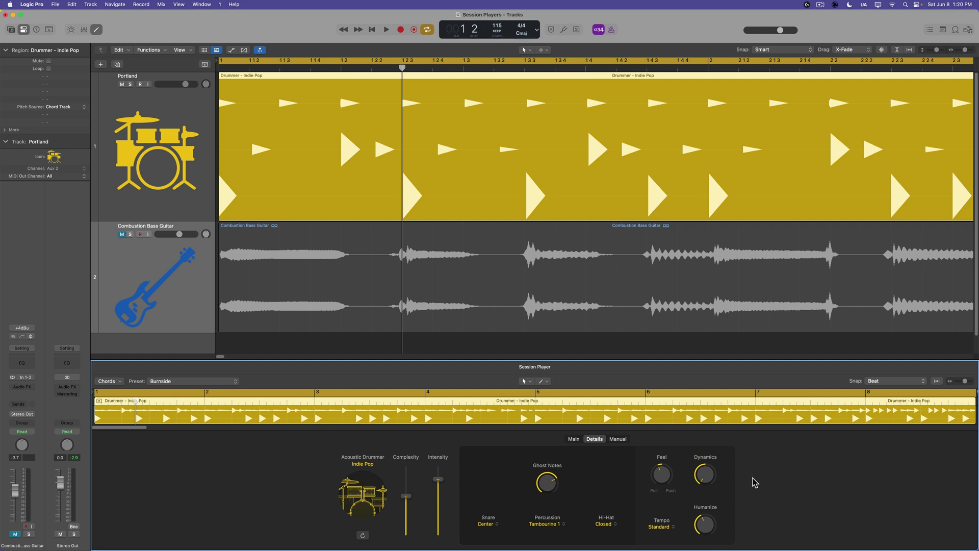
- Fit the arrangement to bars 1–9 and play the drummer with the bass twice to hear the drums
click(755, 347)
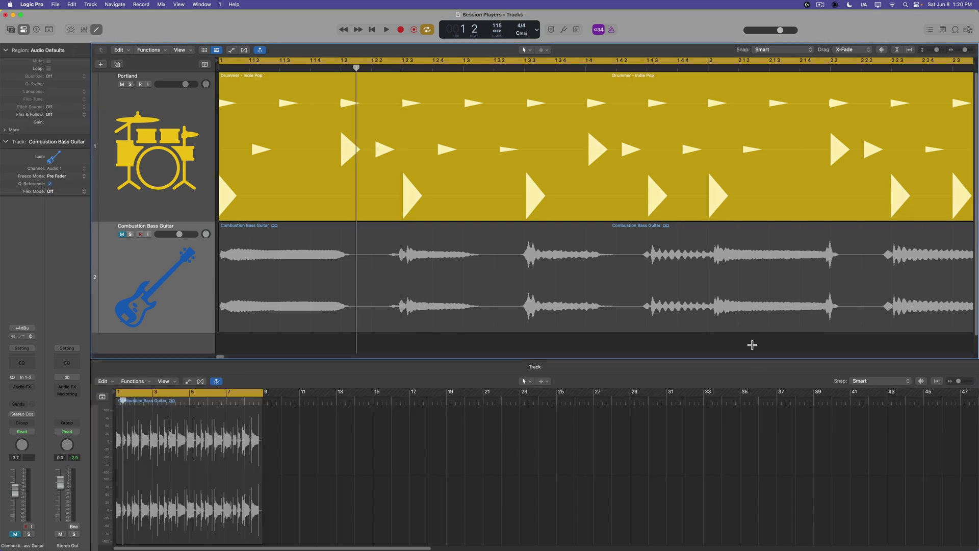
key(super+Left)
key(super+Left)
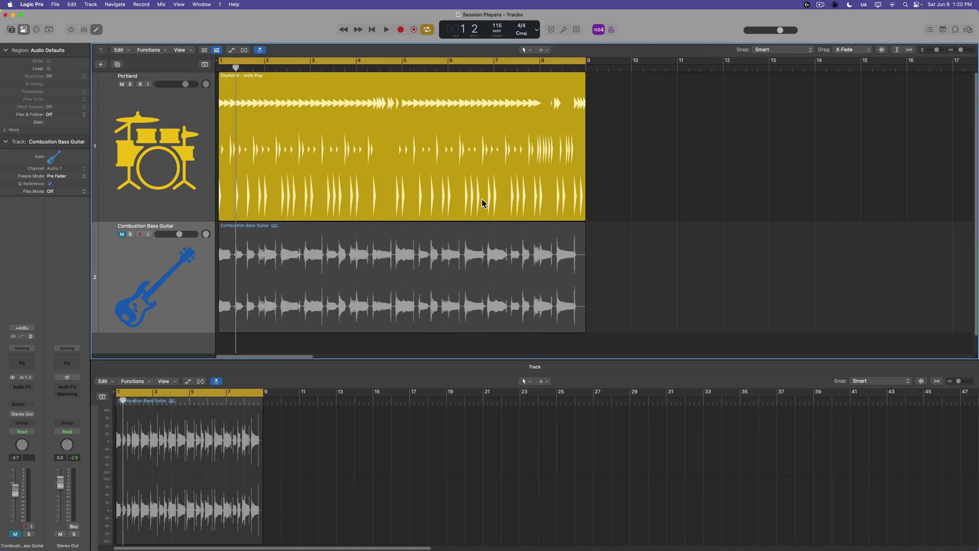
click(481, 200)
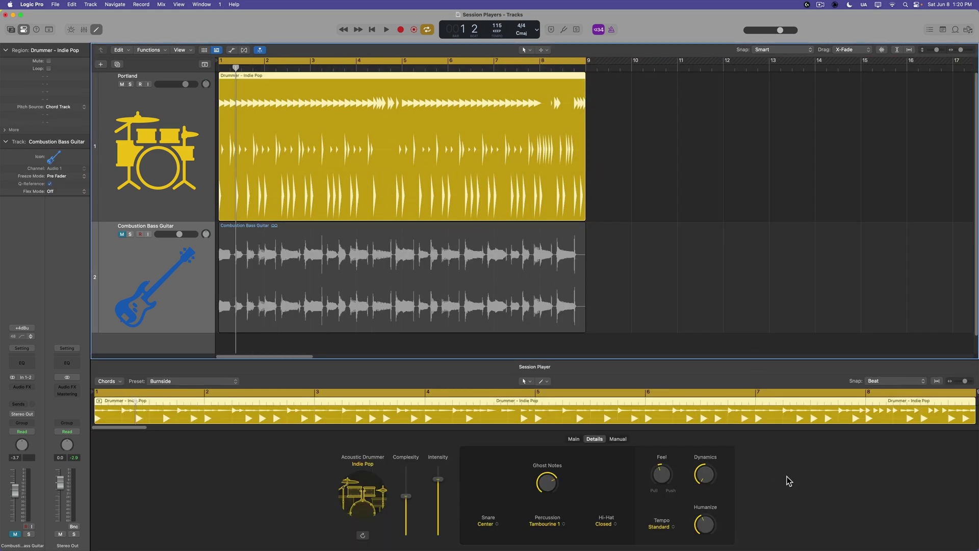
key(space)
key(super+Right)
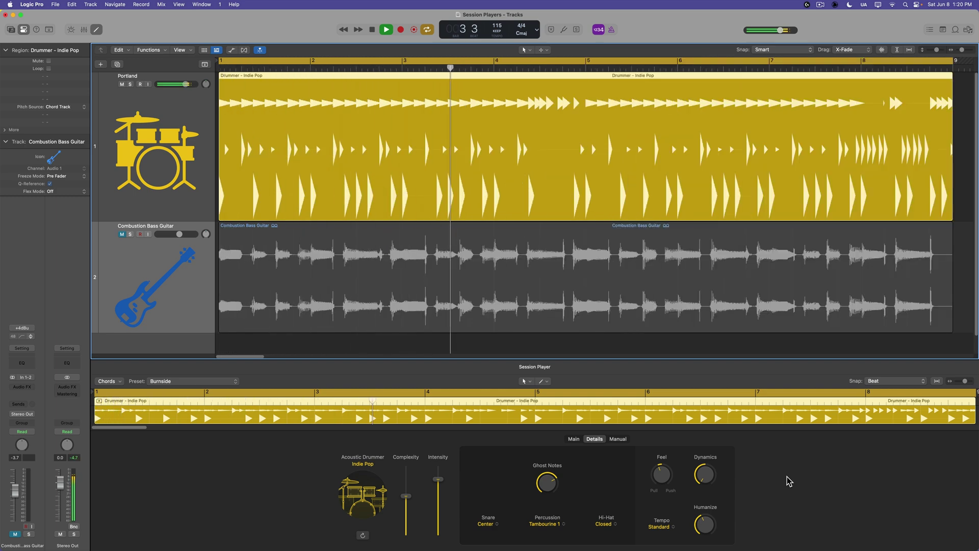
key(space)
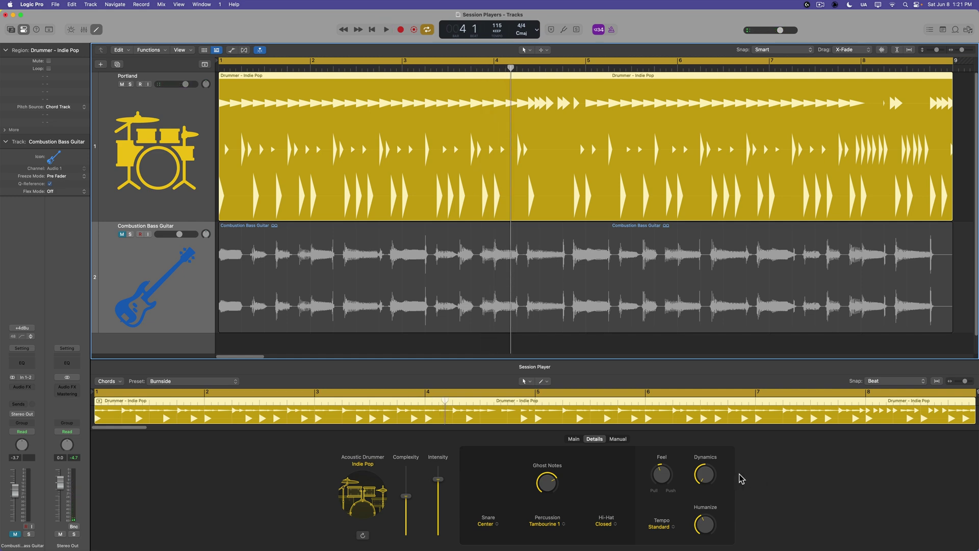
click(706, 474)
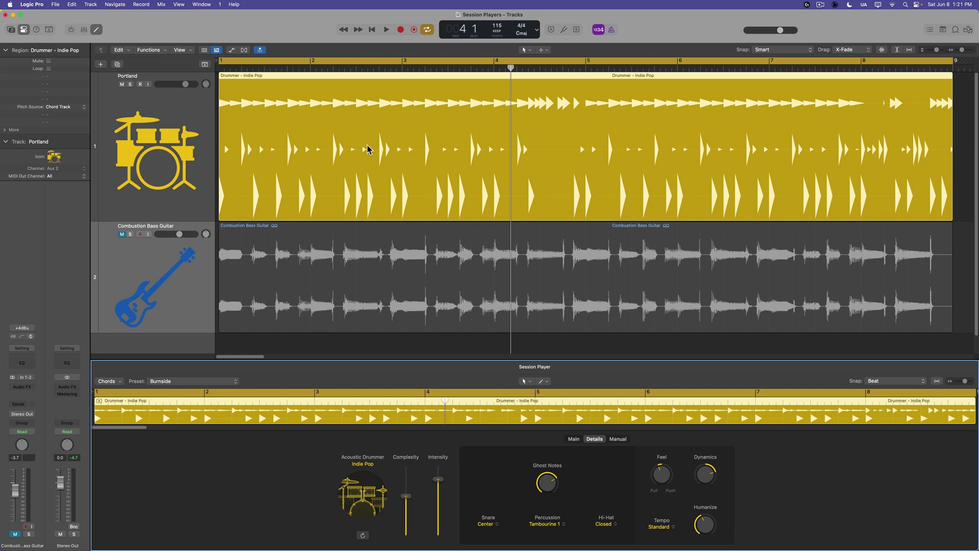
key(space)
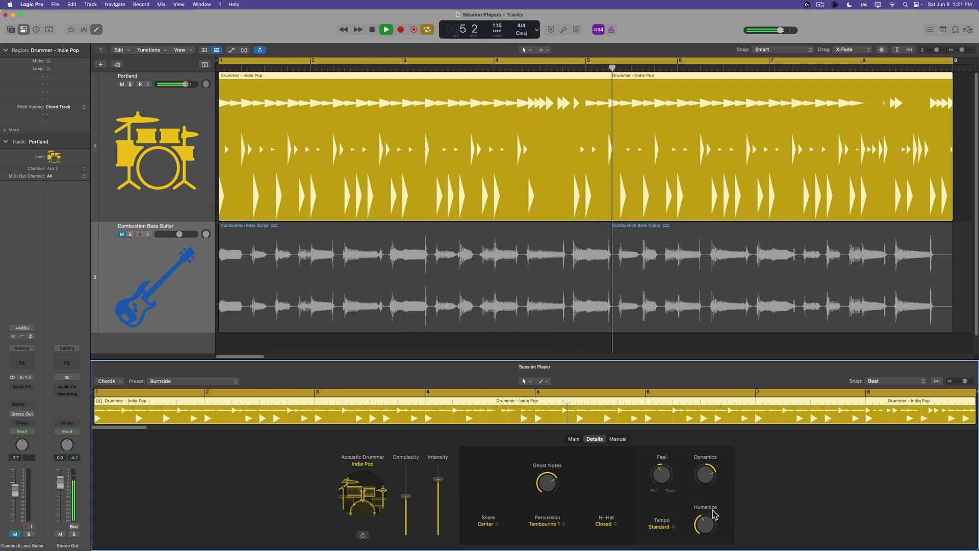
- Turn the drummer's Humanize down to 0 %, play it back from the start, and call up the region's convert options
mouse_move(712, 480)
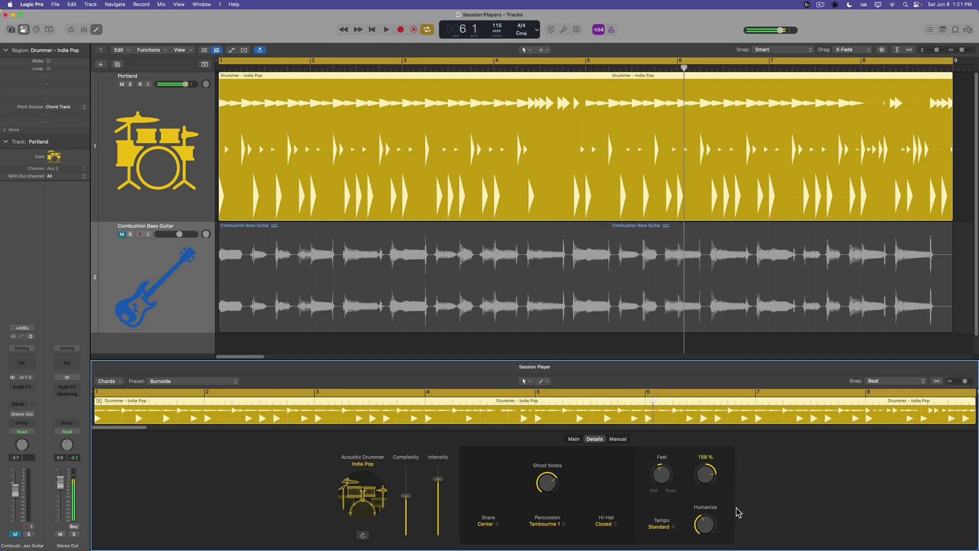
mouse_move(712, 523)
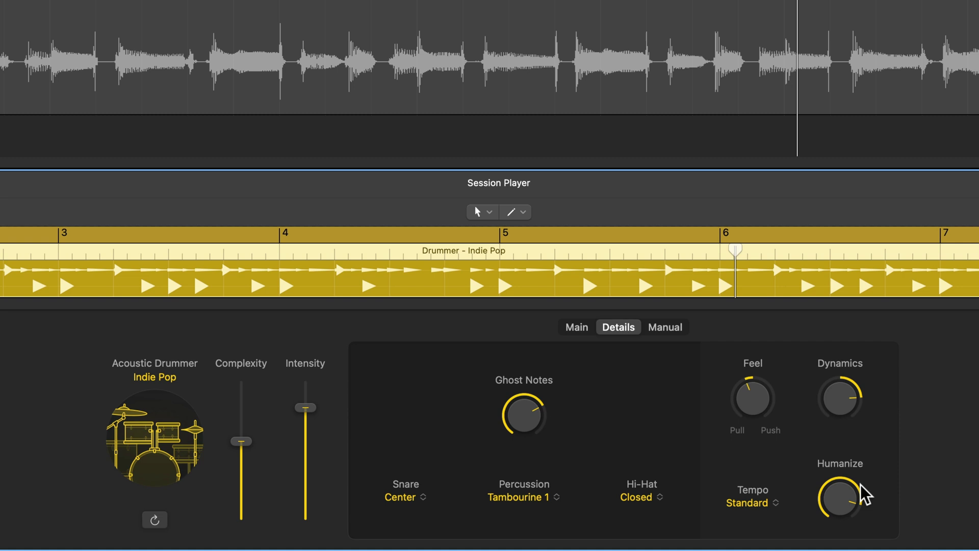
drag(850, 498, 872, 460)
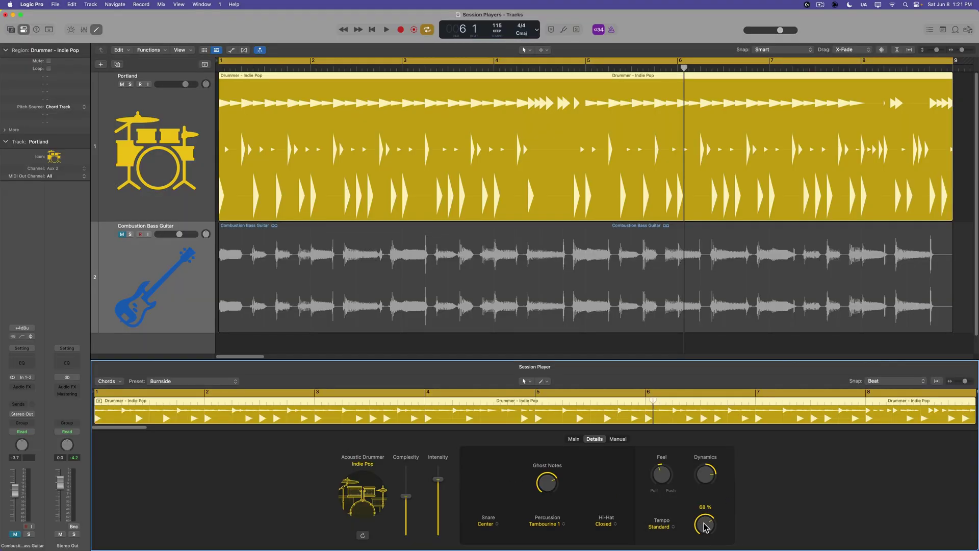
drag(705, 526, 706, 549)
key(Return)
key(space)
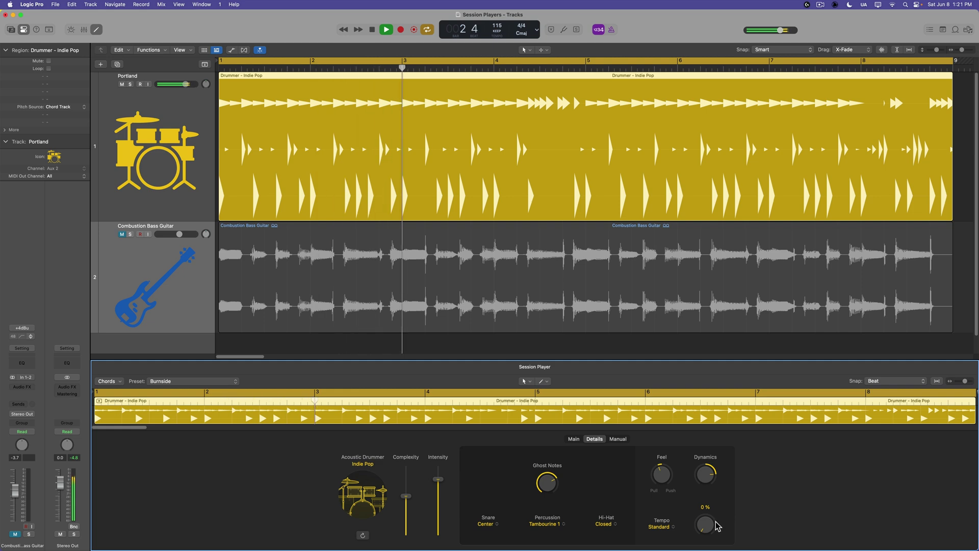
key(space)
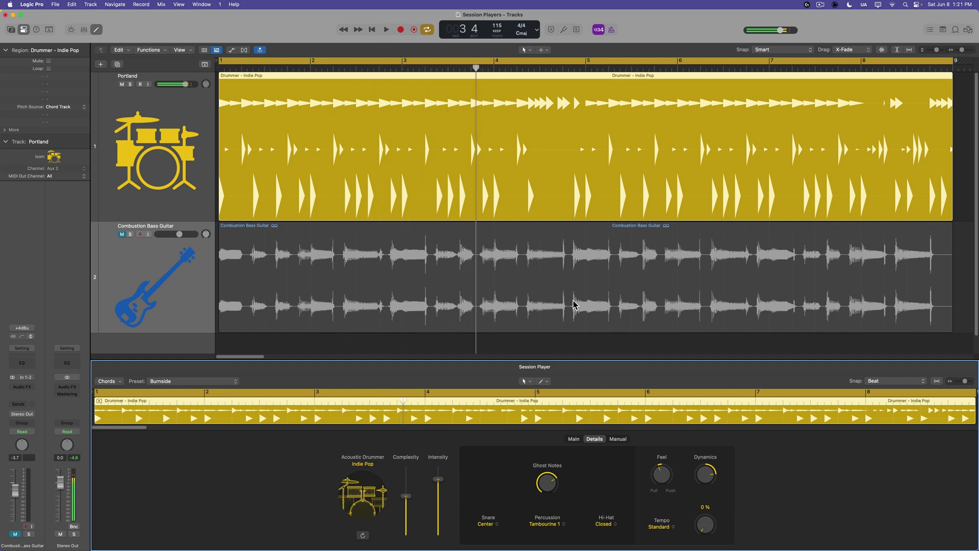
right_click(472, 159)
- Convert the drummer region to MIDI, inspect Snare Edge and Snare Center note velocities, then undo
click(515, 161)
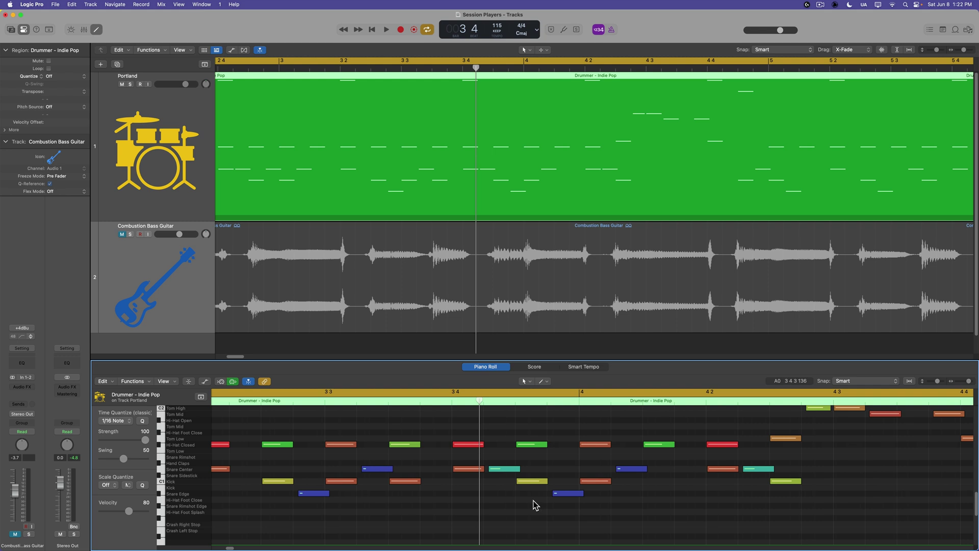
click(563, 493)
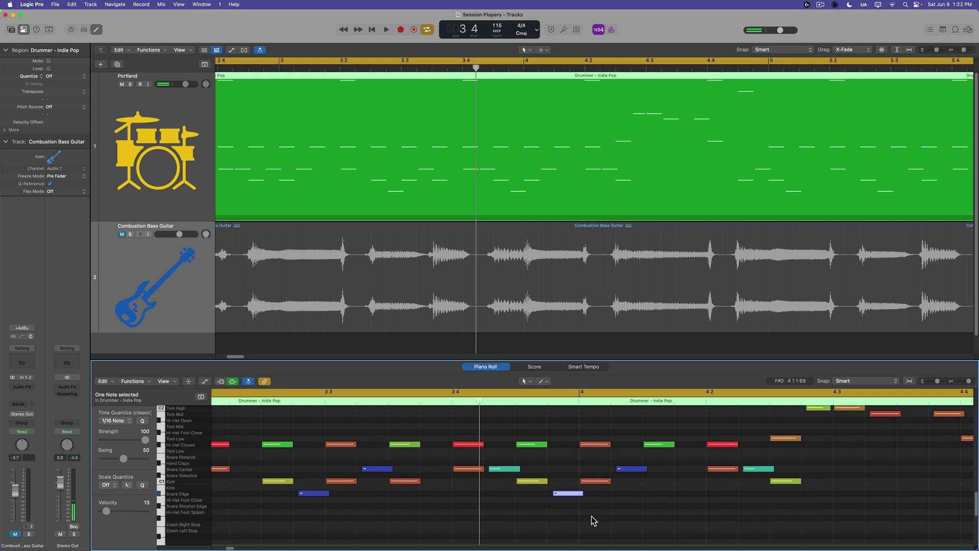
click(633, 468)
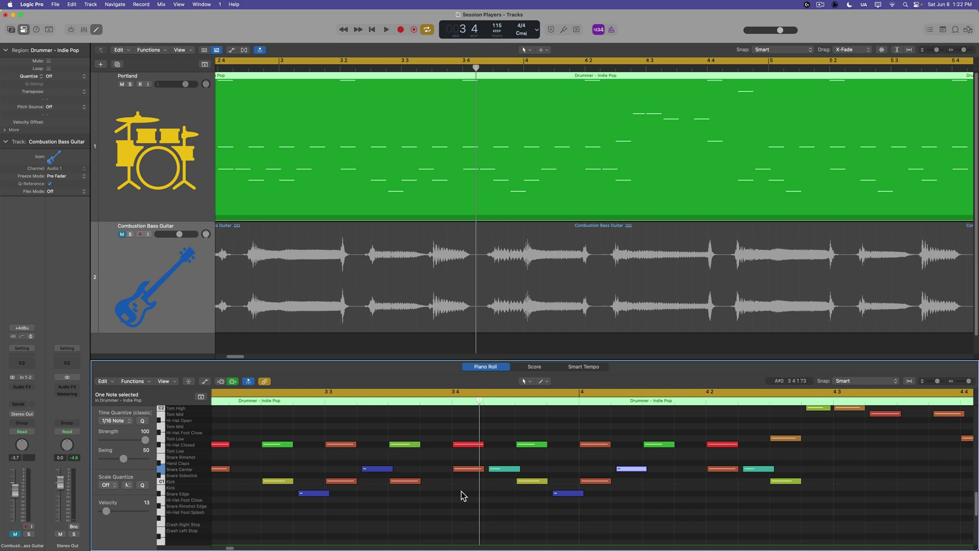
key(super+z)
- Convert again with Humanize at 100 %, undo, then set Humanize to 53 %
click(510, 159)
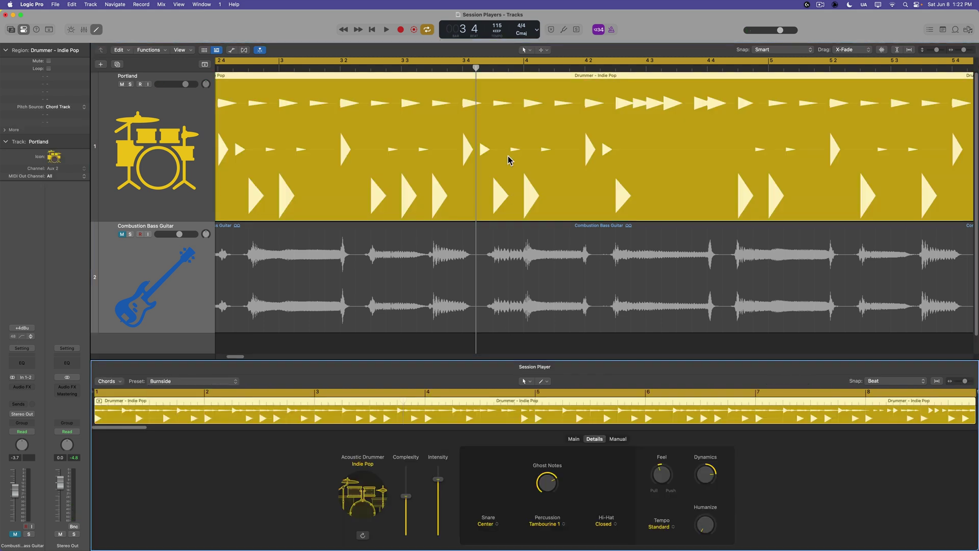
drag(706, 523, 749, 383)
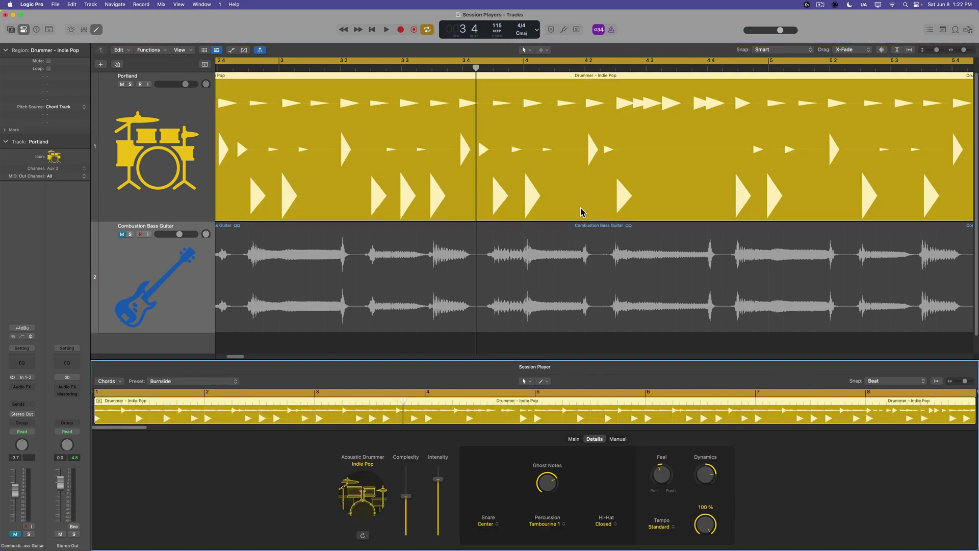
right_click(475, 106)
click(487, 108)
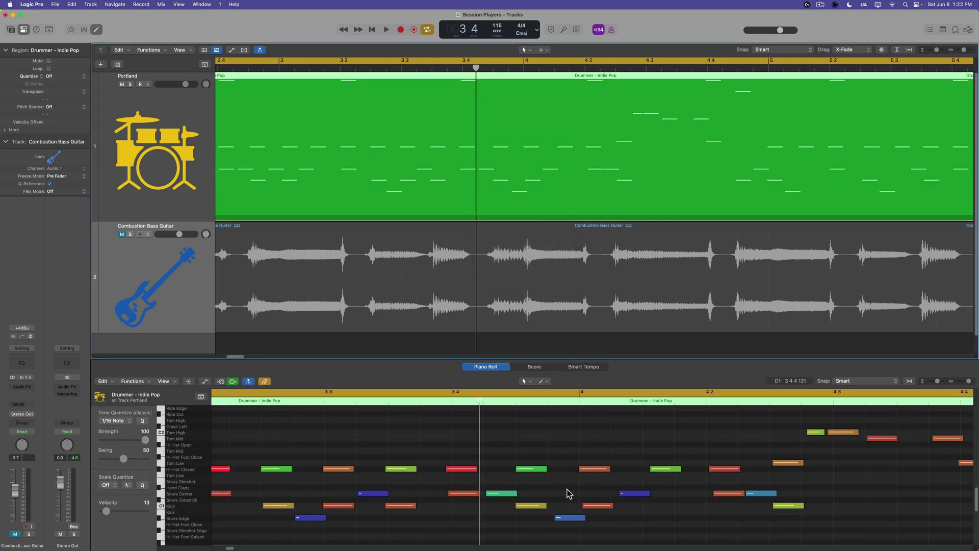
key(super+z)
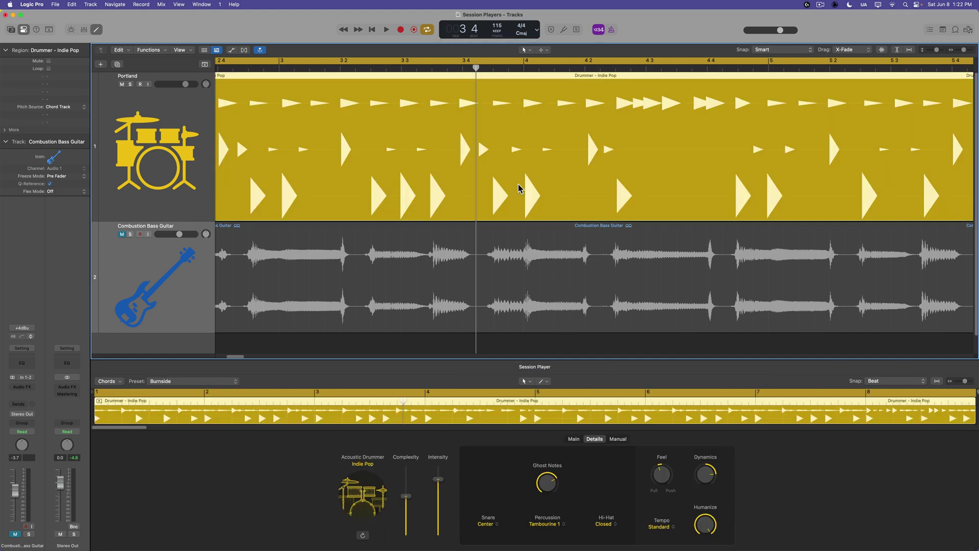
click(706, 523)
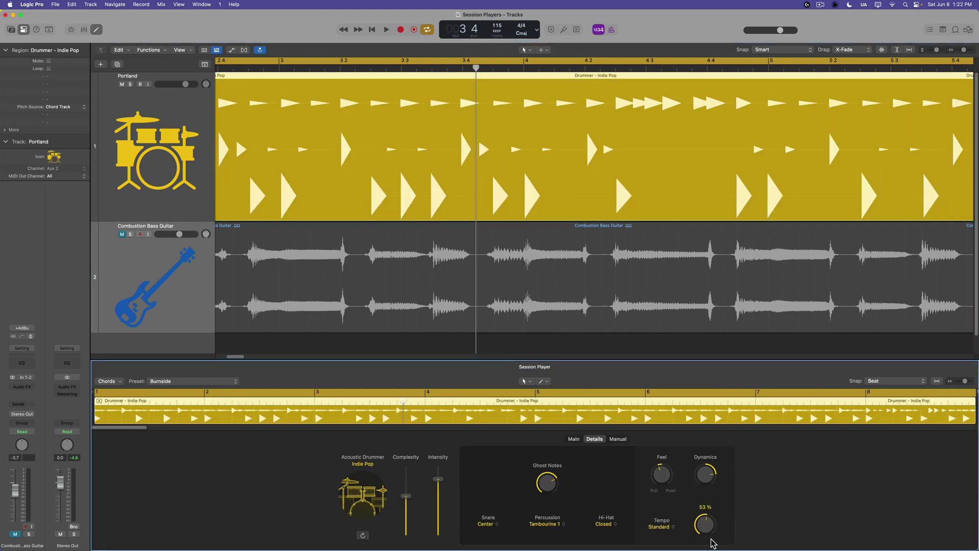
click(660, 526)
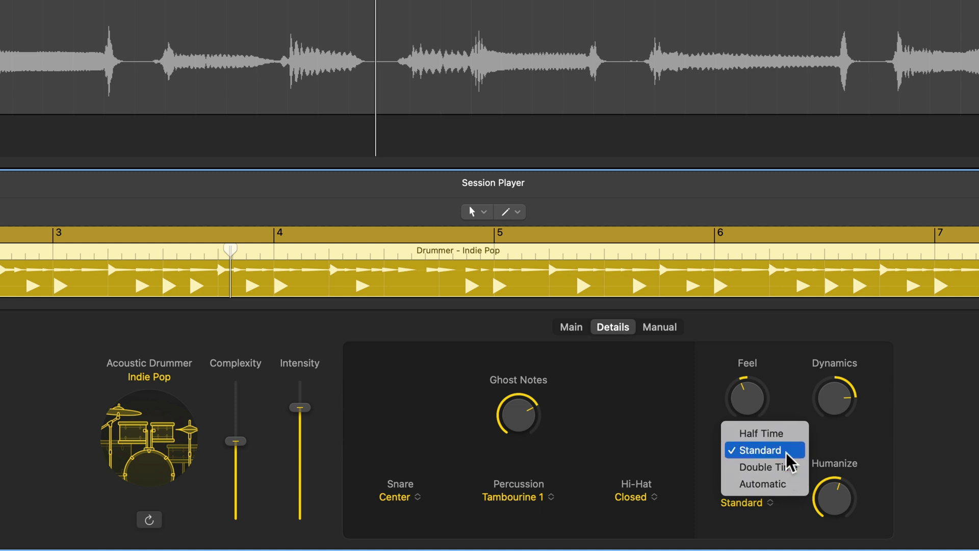
click(791, 437)
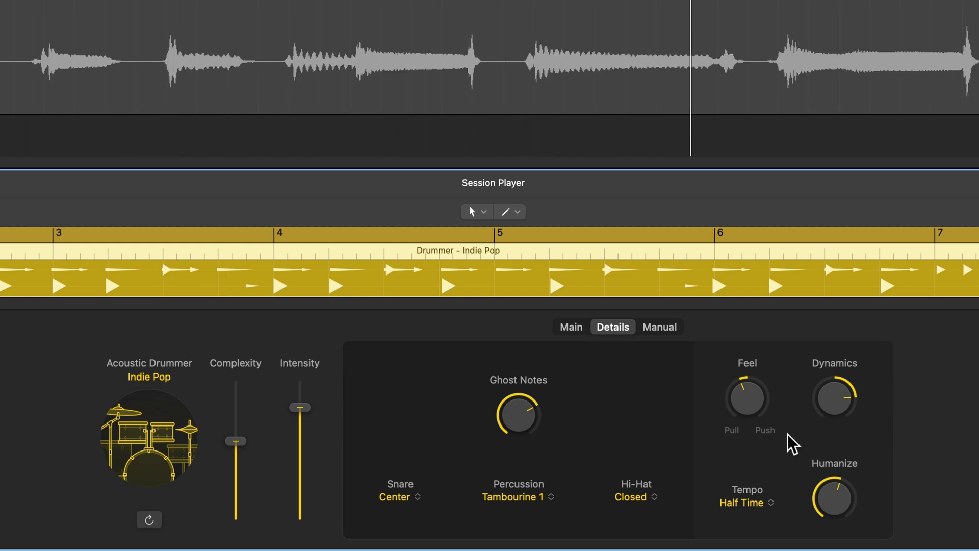
click(768, 505)
click(771, 467)
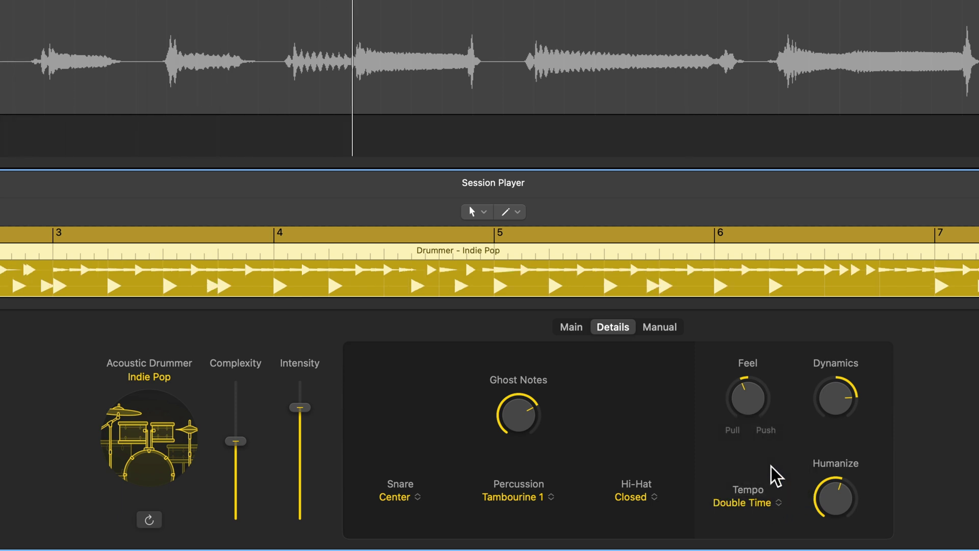
click(763, 503)
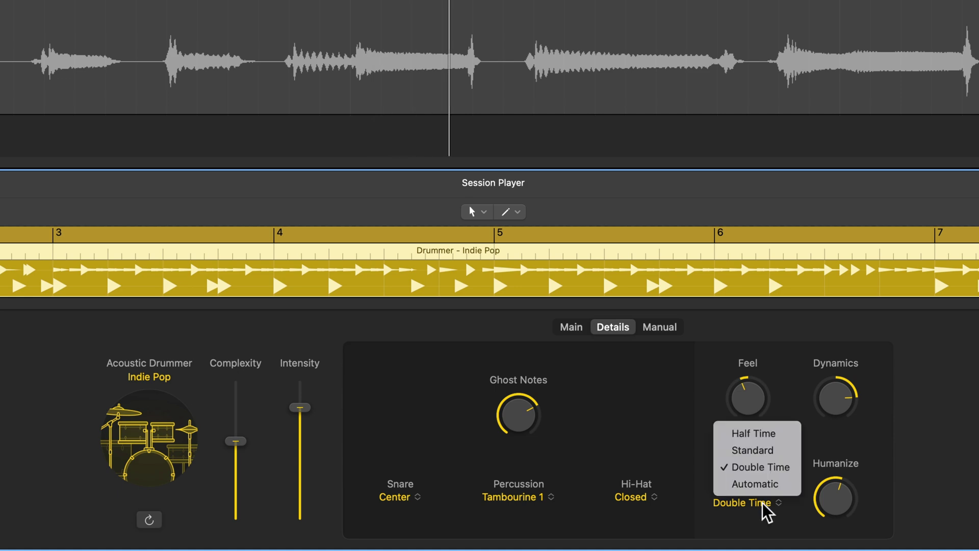
click(758, 451)
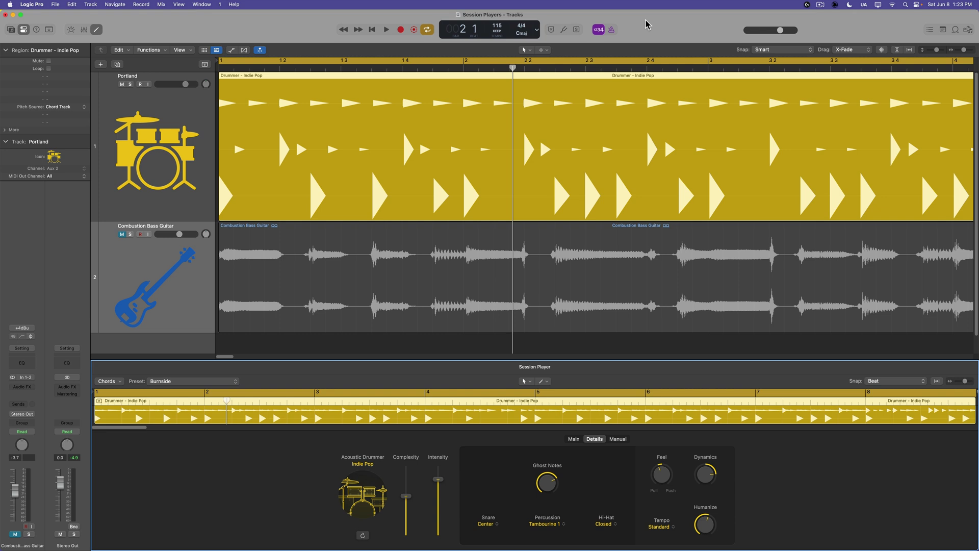
click(667, 527)
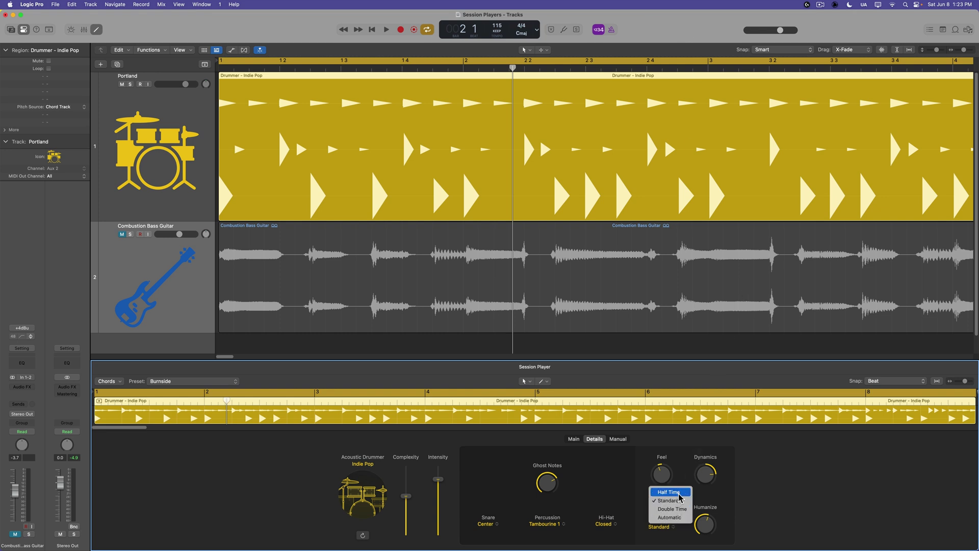
click(842, 468)
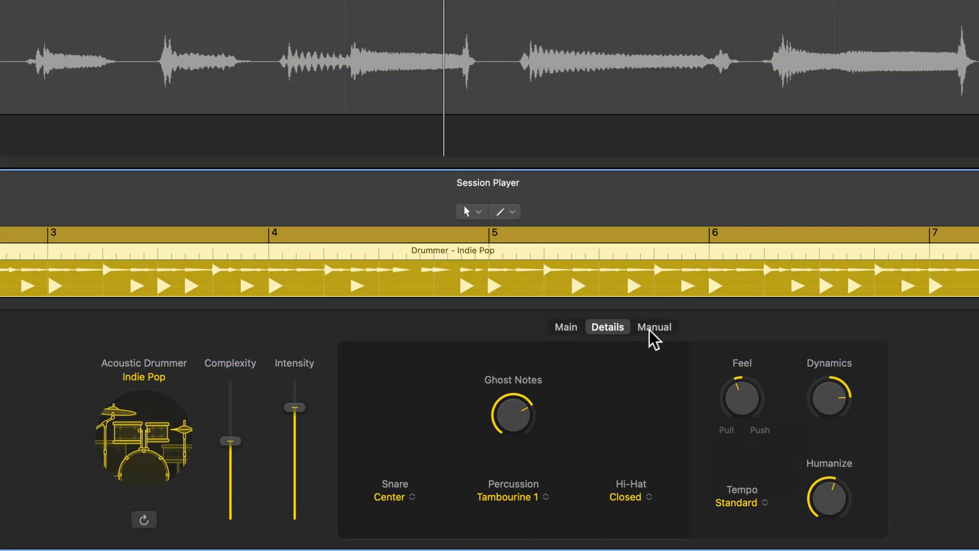
- In the Manual pattern, place kicks on steps 1, 4, 9, 11, 16 and snares on steps 5 and 13
click(655, 328)
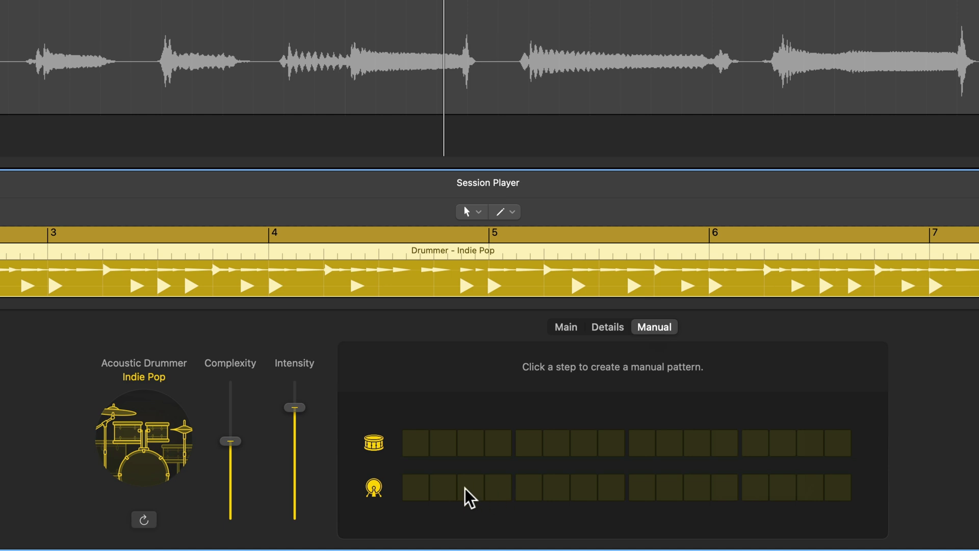
click(420, 488)
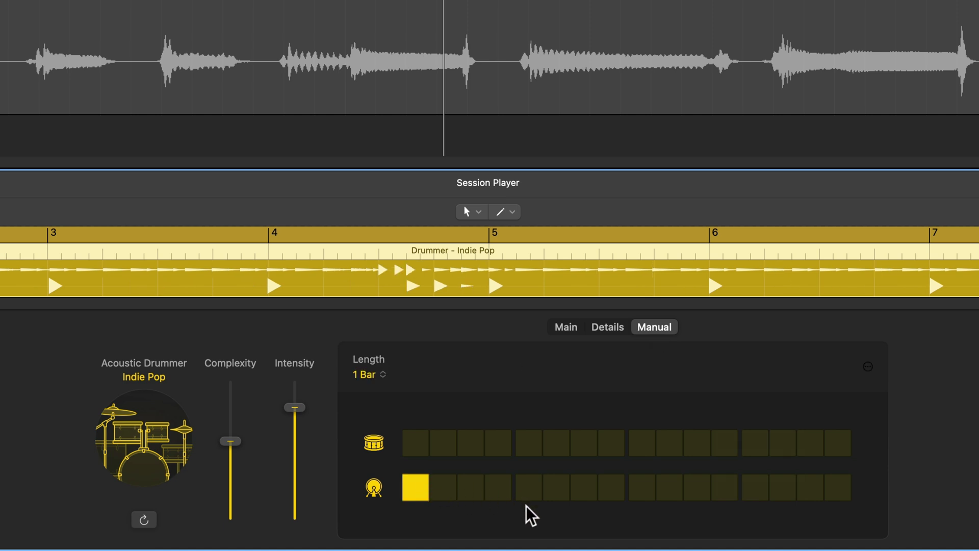
click(531, 449)
click(642, 487)
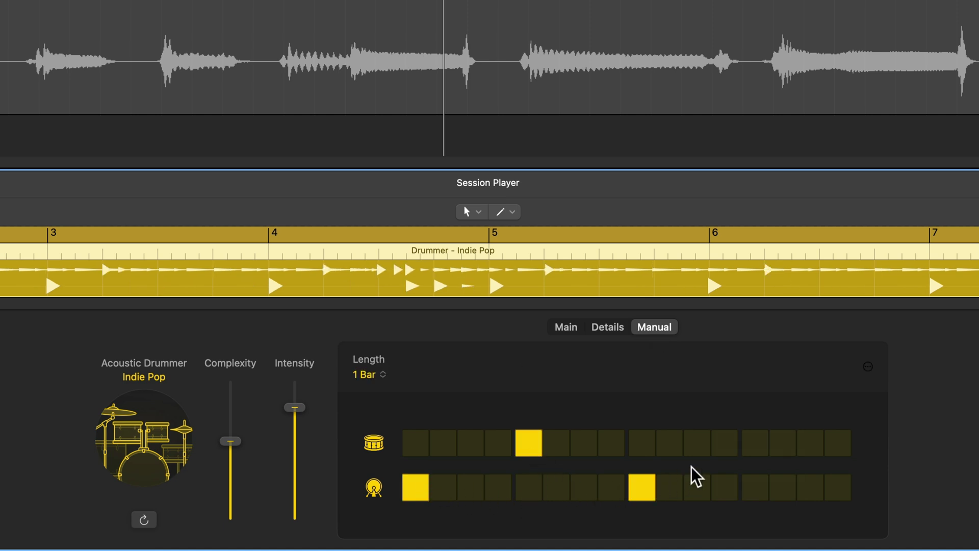
click(756, 448)
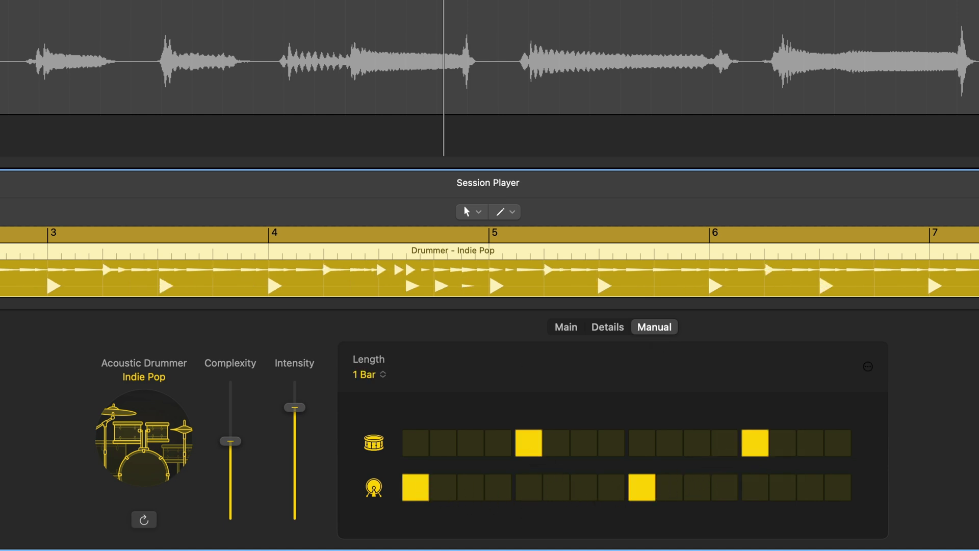
click(498, 491)
click(705, 491)
click(838, 487)
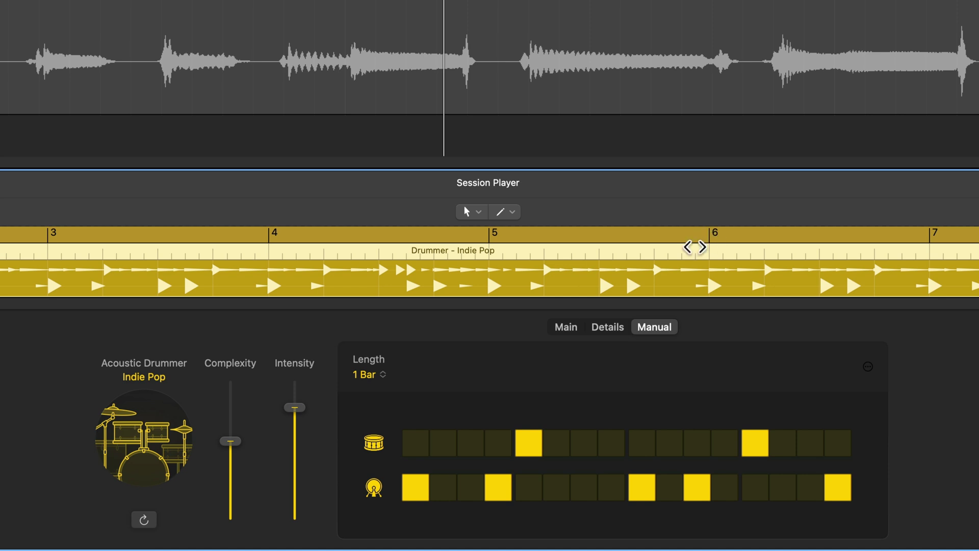
click(614, 329)
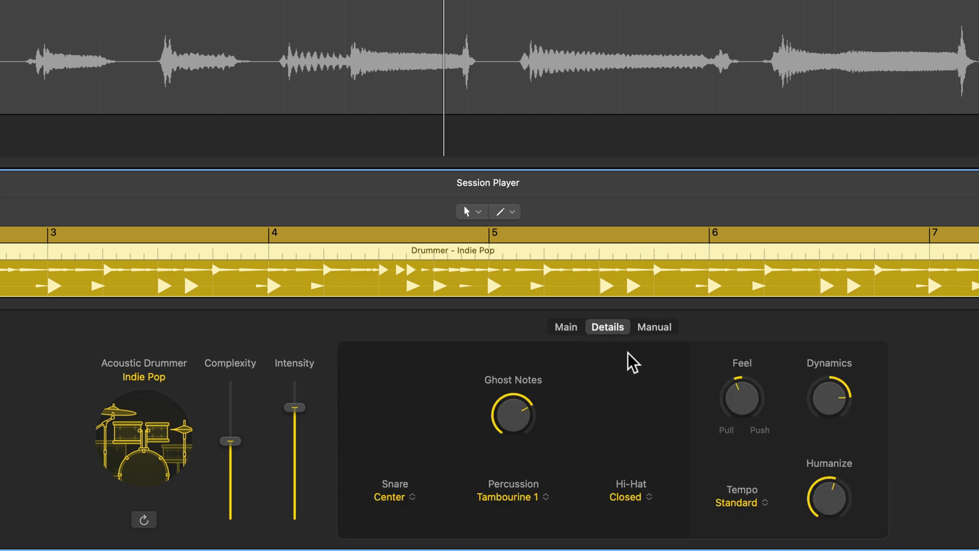
click(654, 329)
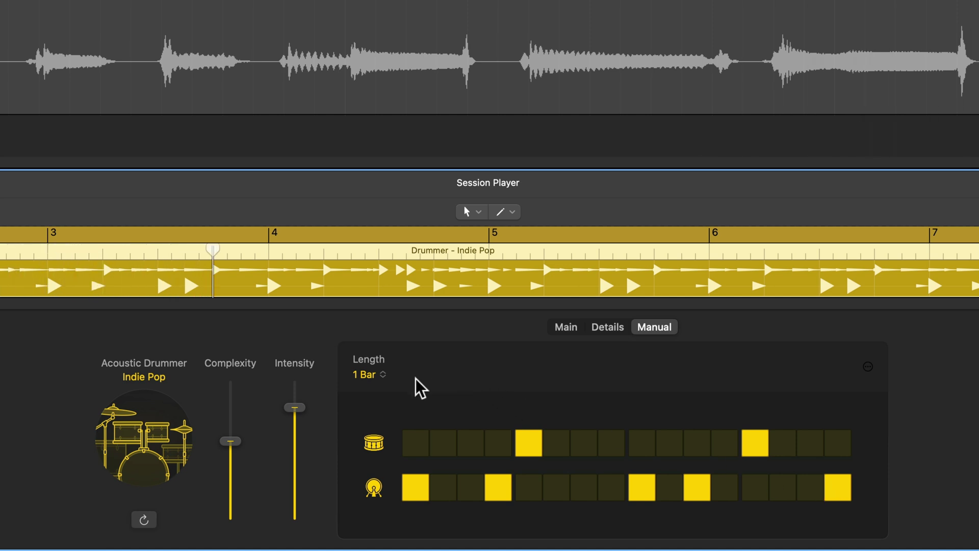
- Set the manual pattern Length to 2 Bars and select the empty second bar
click(366, 375)
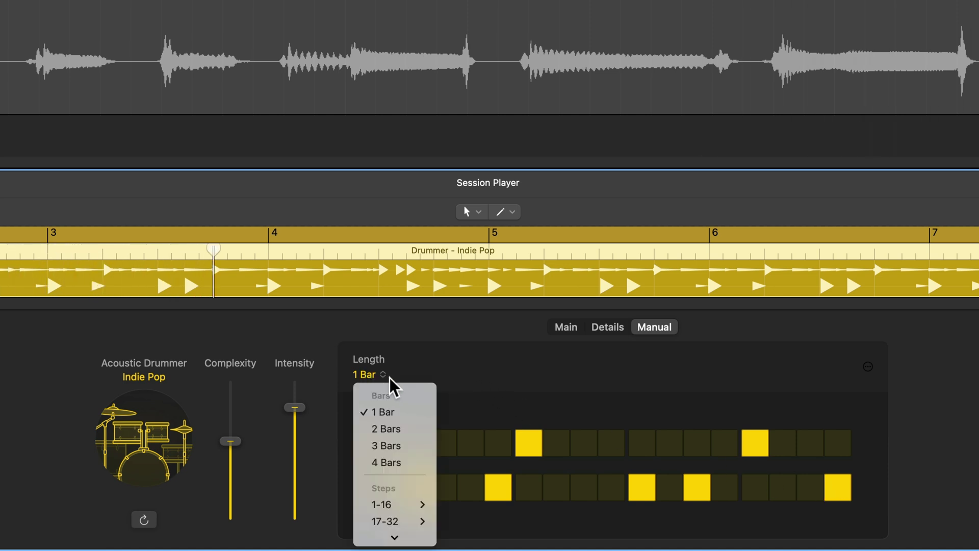
click(414, 432)
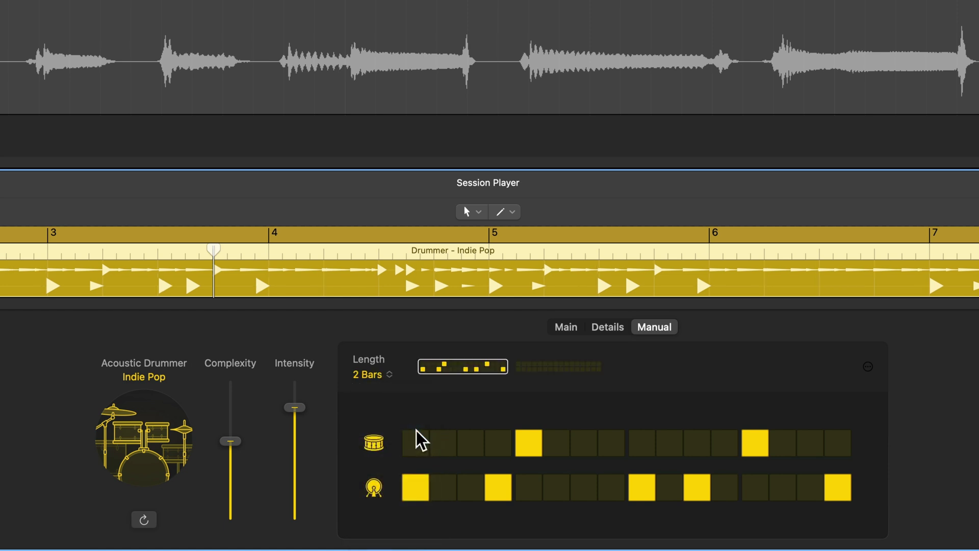
click(551, 367)
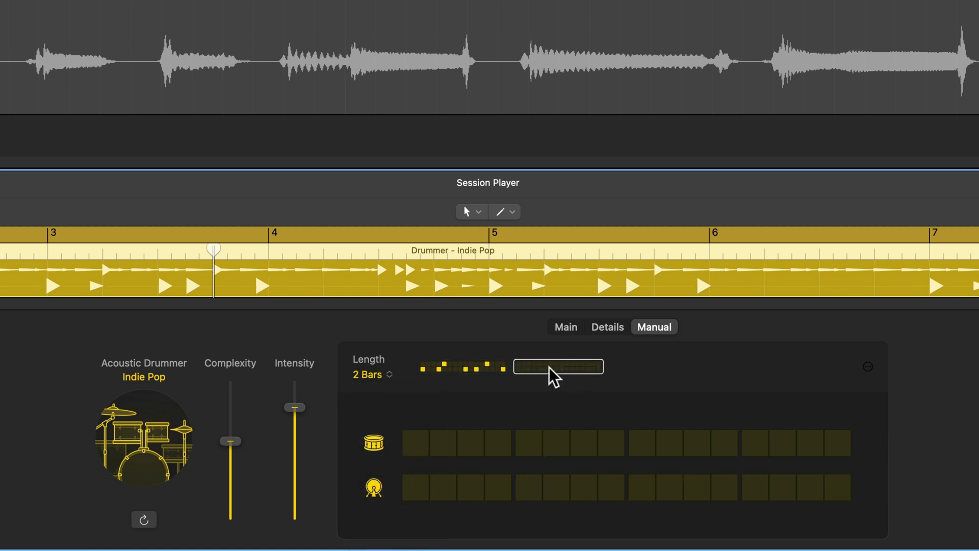
- In bar two, place kicks on steps 1, 4, 8, 9, 11, 14, 16 and snares on 5 and 13
click(414, 488)
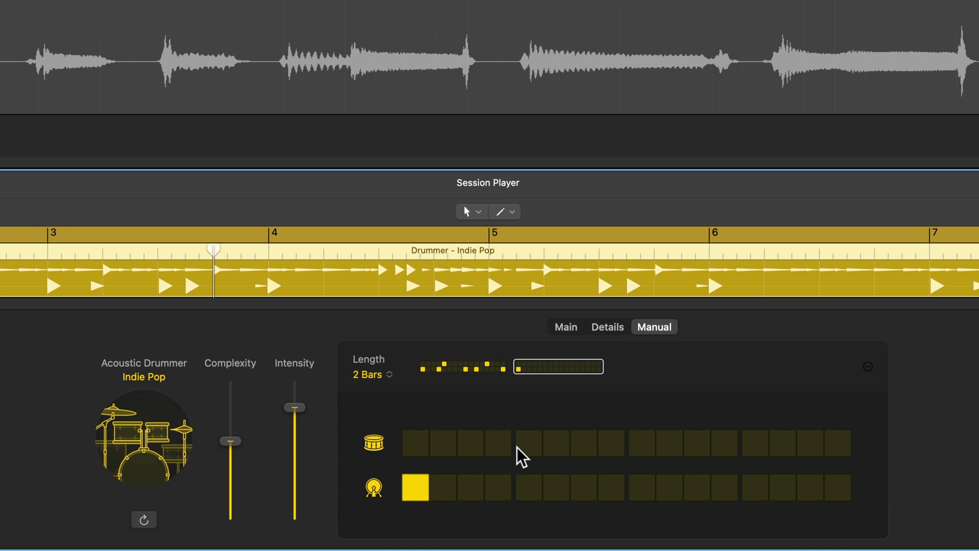
click(525, 443)
click(644, 489)
click(755, 443)
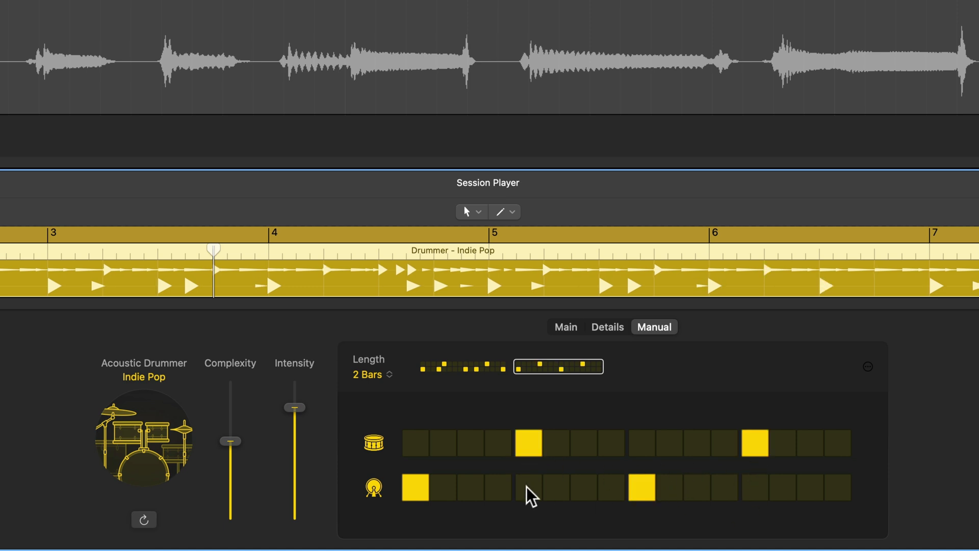
click(499, 490)
click(609, 490)
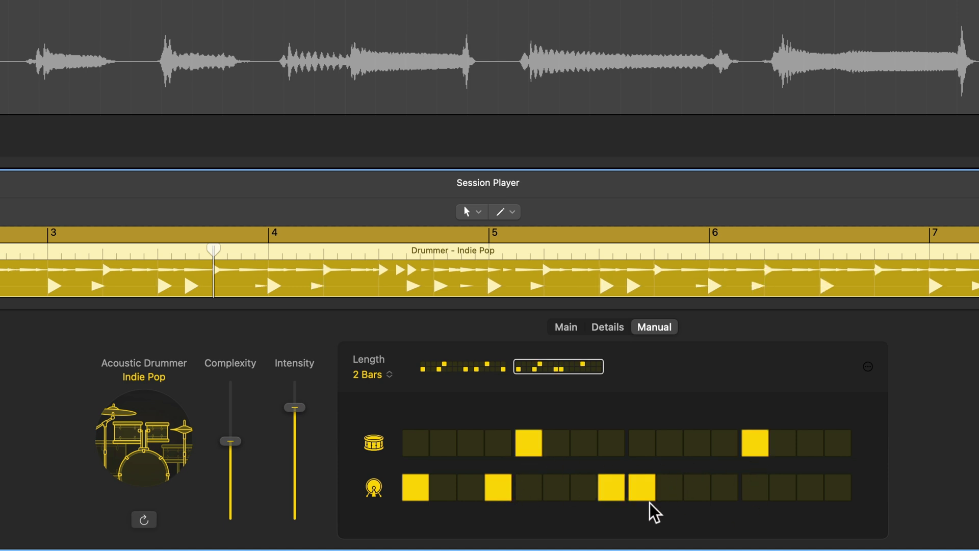
click(701, 491)
click(786, 489)
click(839, 490)
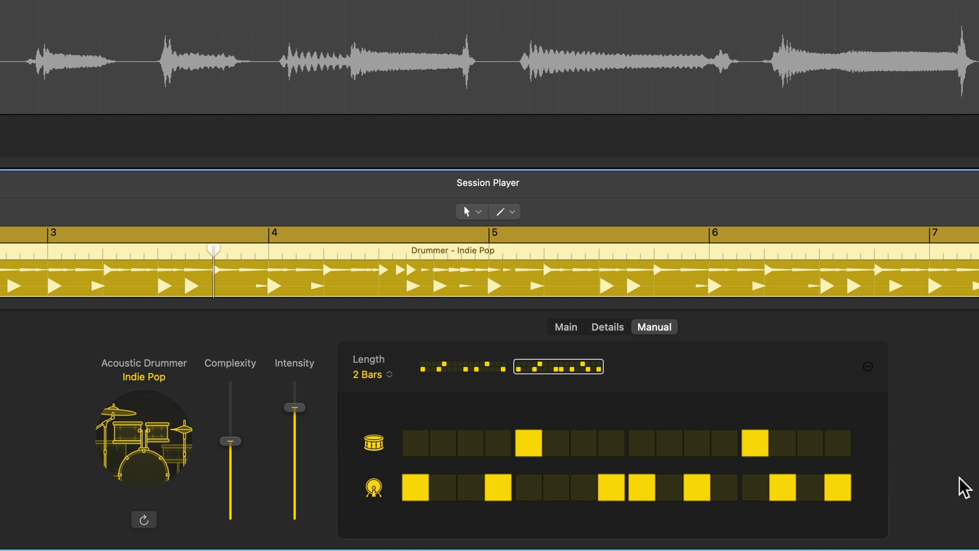
- Play back the 2-bar pattern and review the drummer's Details and Main settings
key(space)
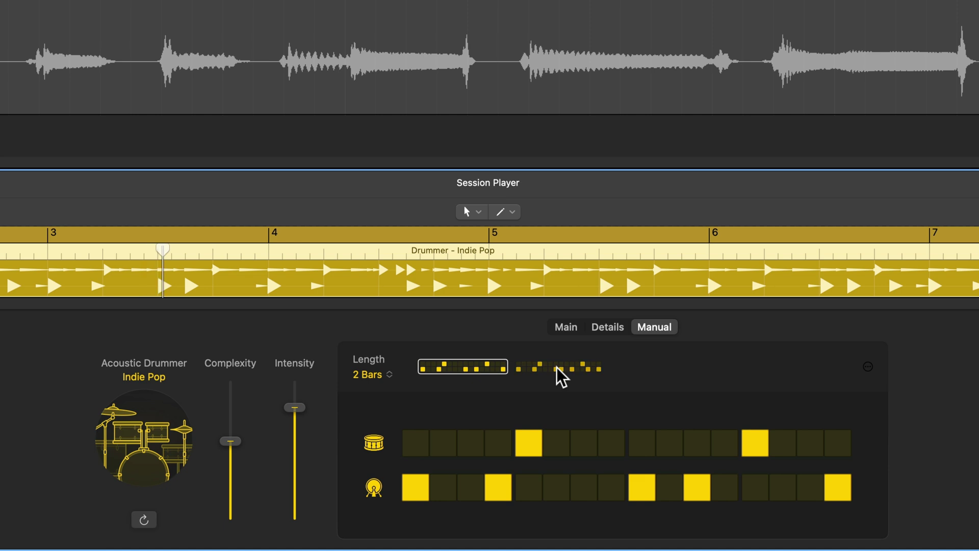
click(601, 330)
click(569, 326)
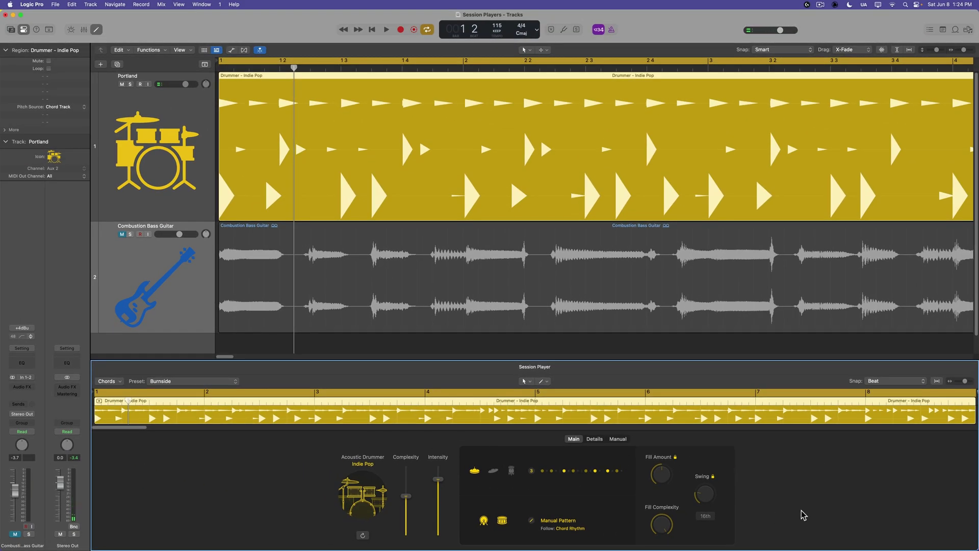
- Look over the Indie Pop style choices, dismiss them, and select the Portland drum track
click(364, 465)
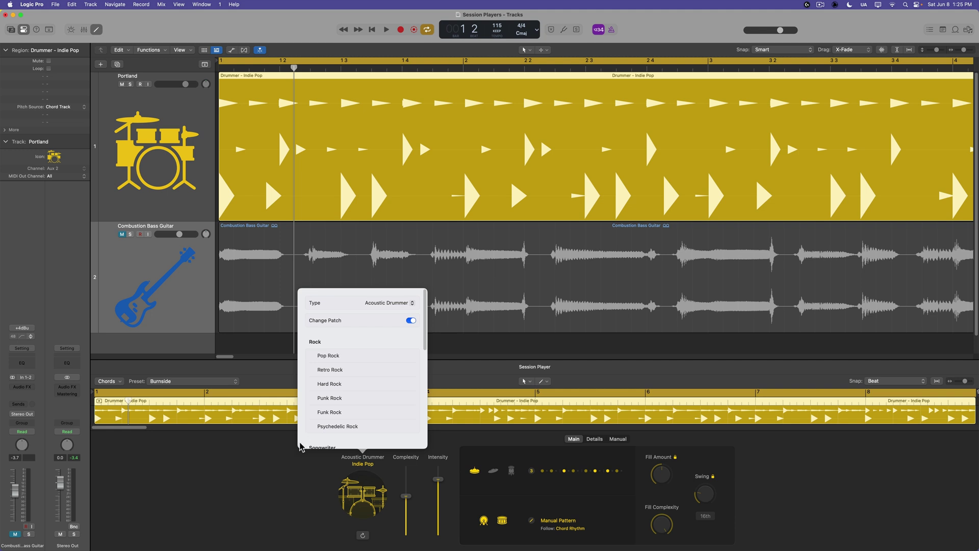
click(261, 477)
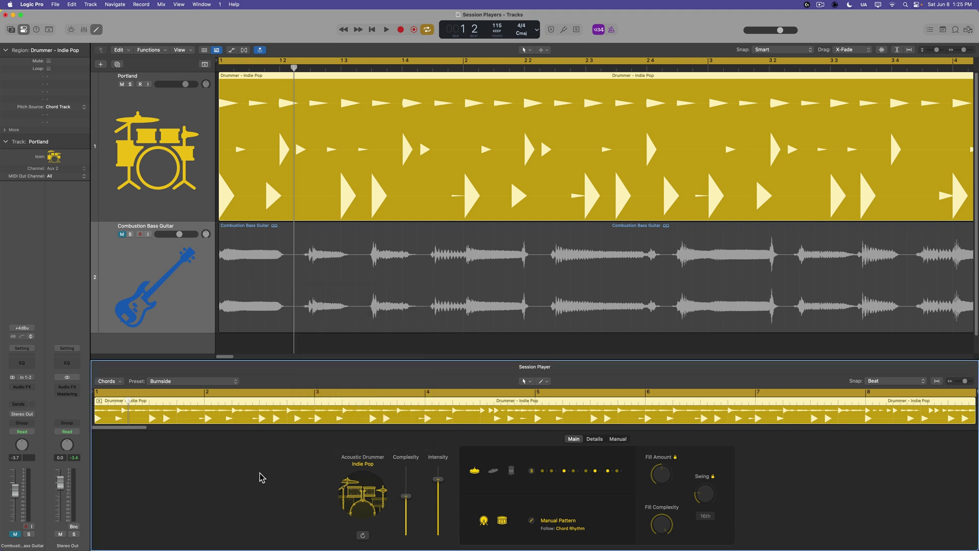
click(605, 154)
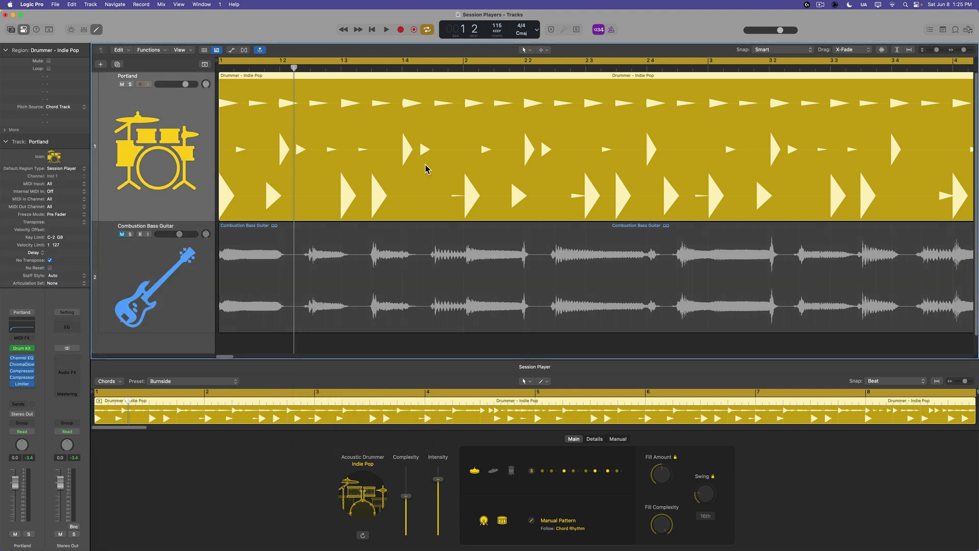